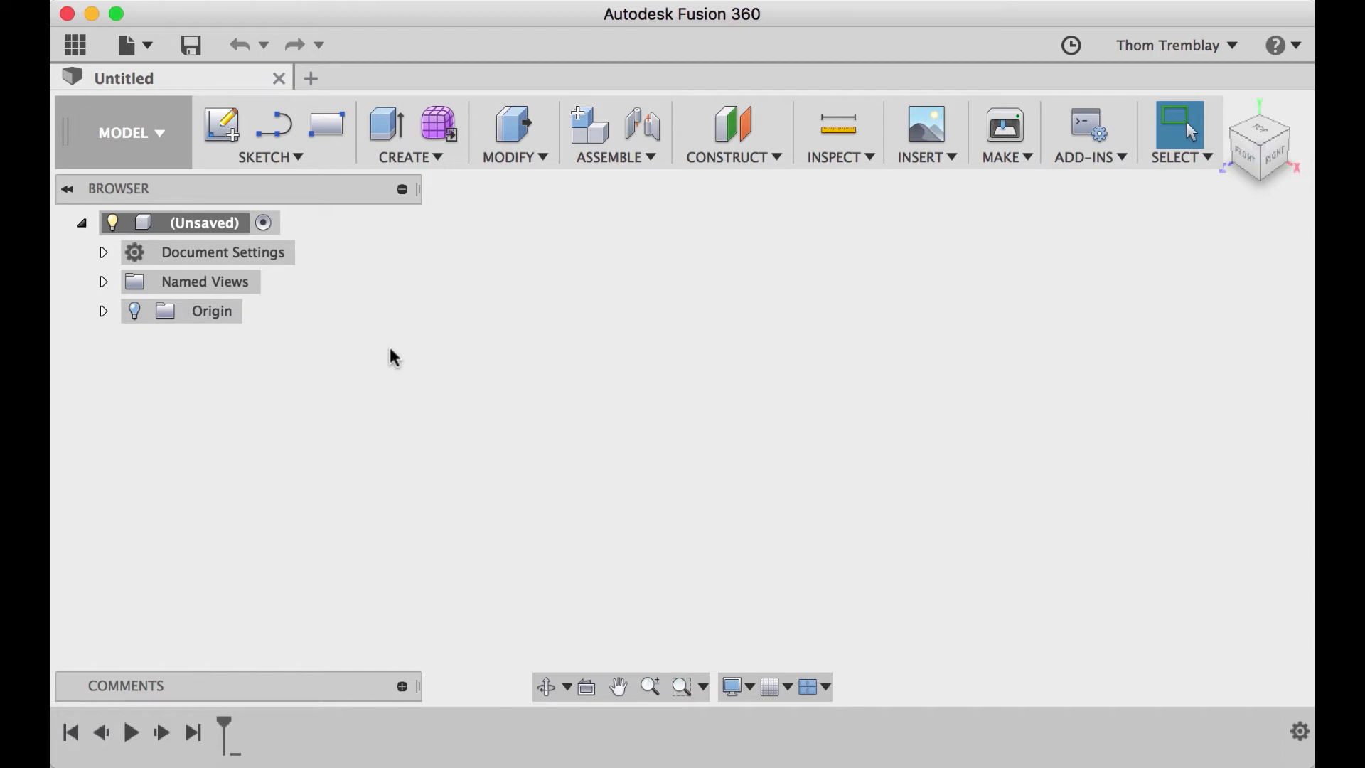
Step: Create a new design from the file Robotics start file.f3d in the Robot Design folder
left_click(133, 45)
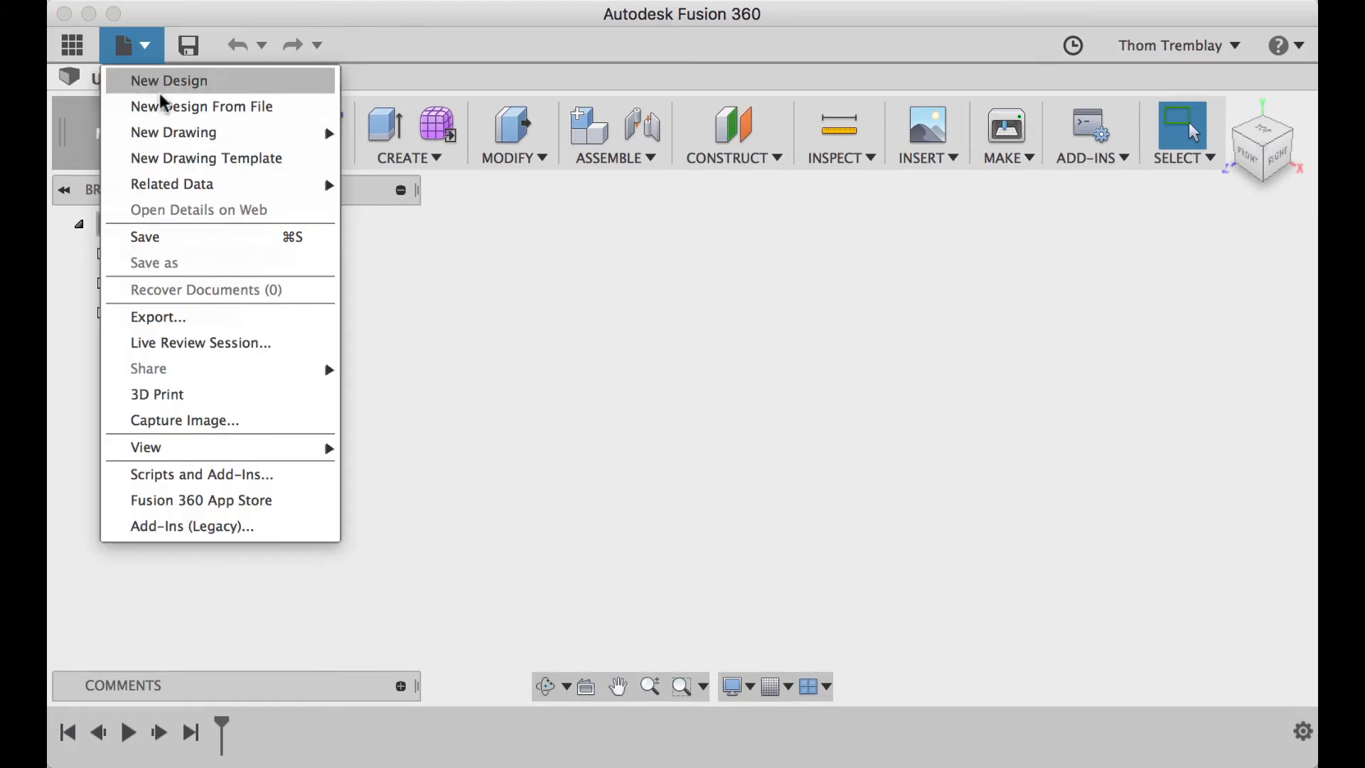
left_click(201, 108)
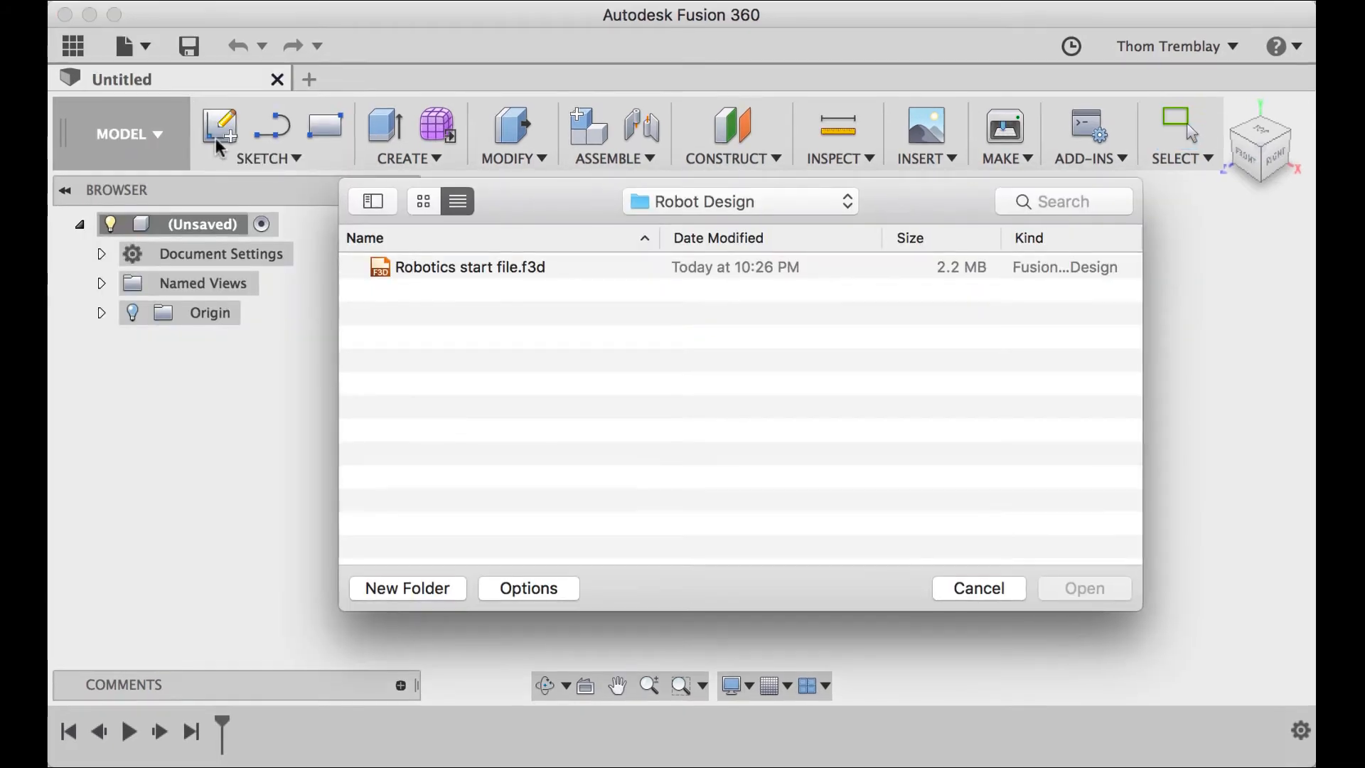
left_click(496, 264)
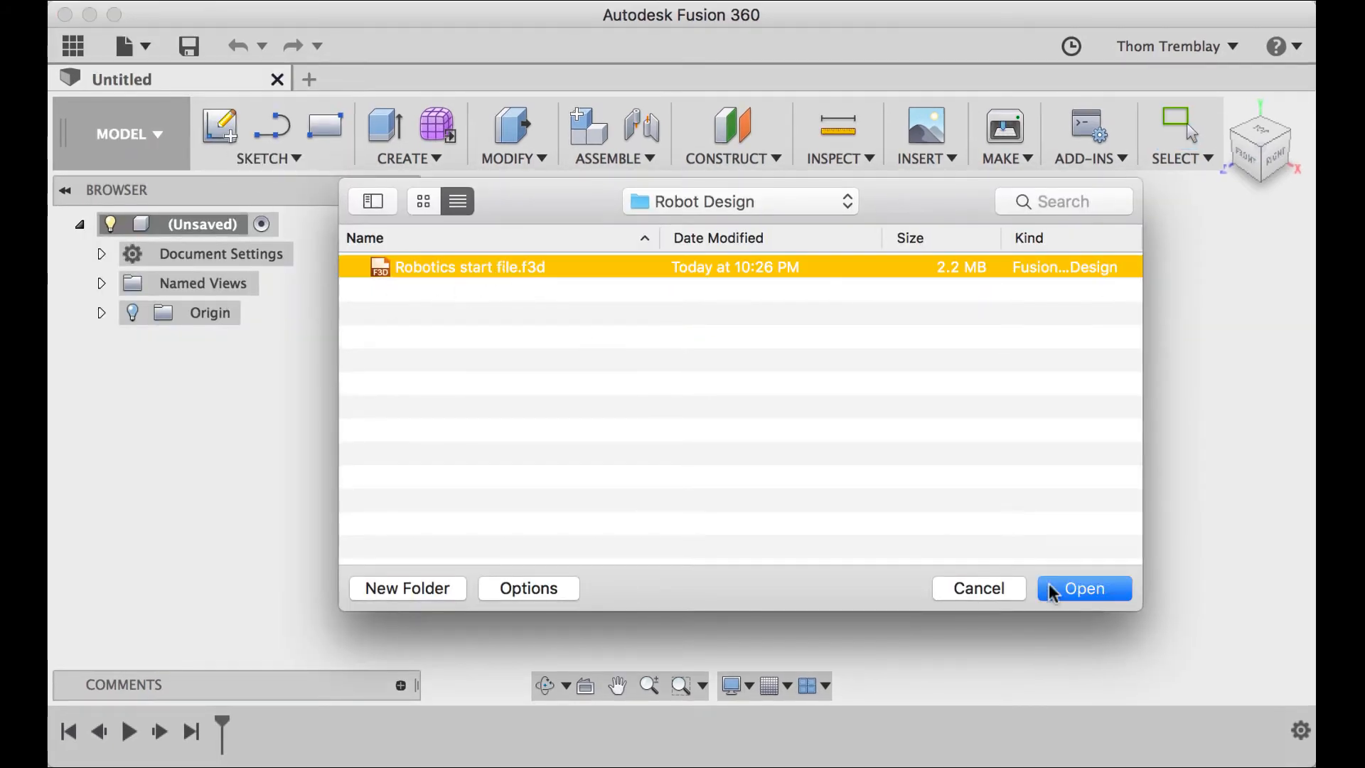
left_click(1077, 591)
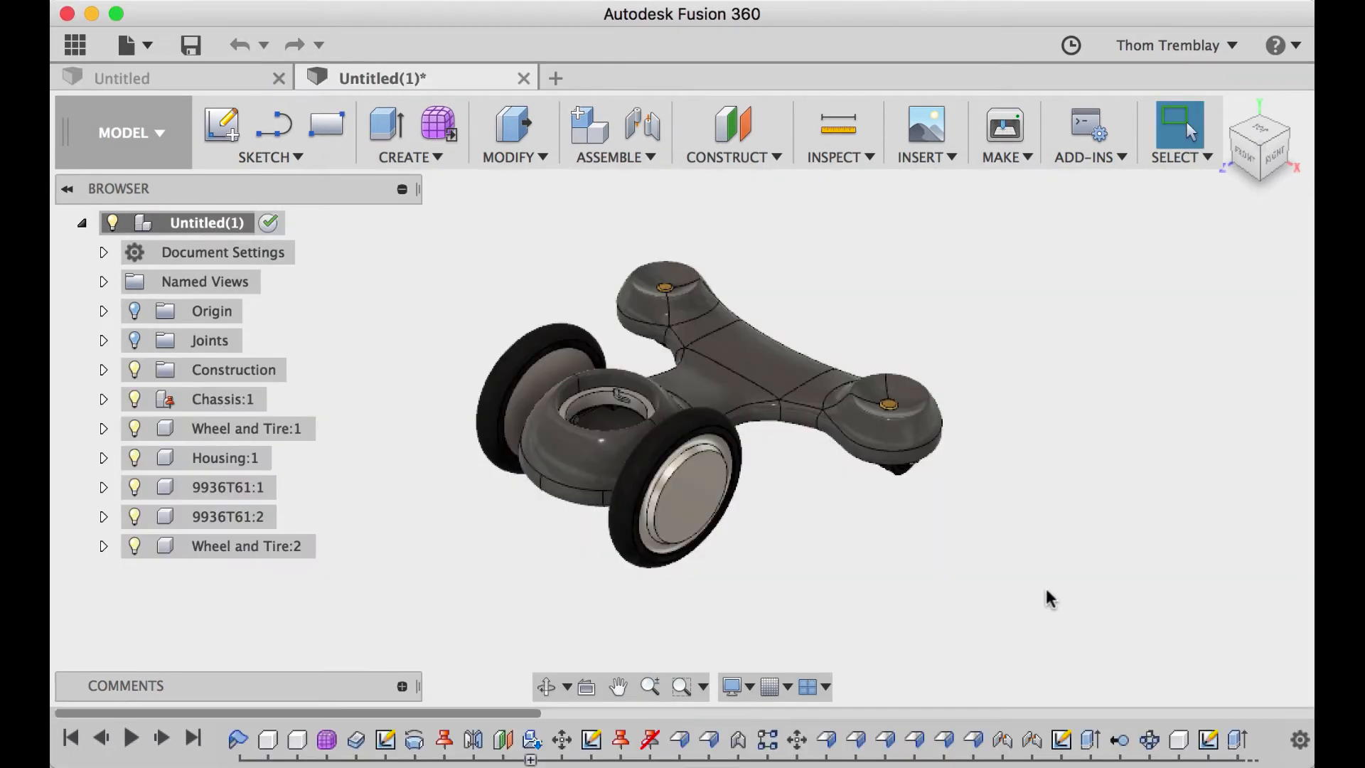
Step: Examine the robot assembly by highlighting the chassis, wheels, housing and 9936T61 components one by one, and look through the feature history
middle_click_drag(838, 552, 969, 569, "shift")
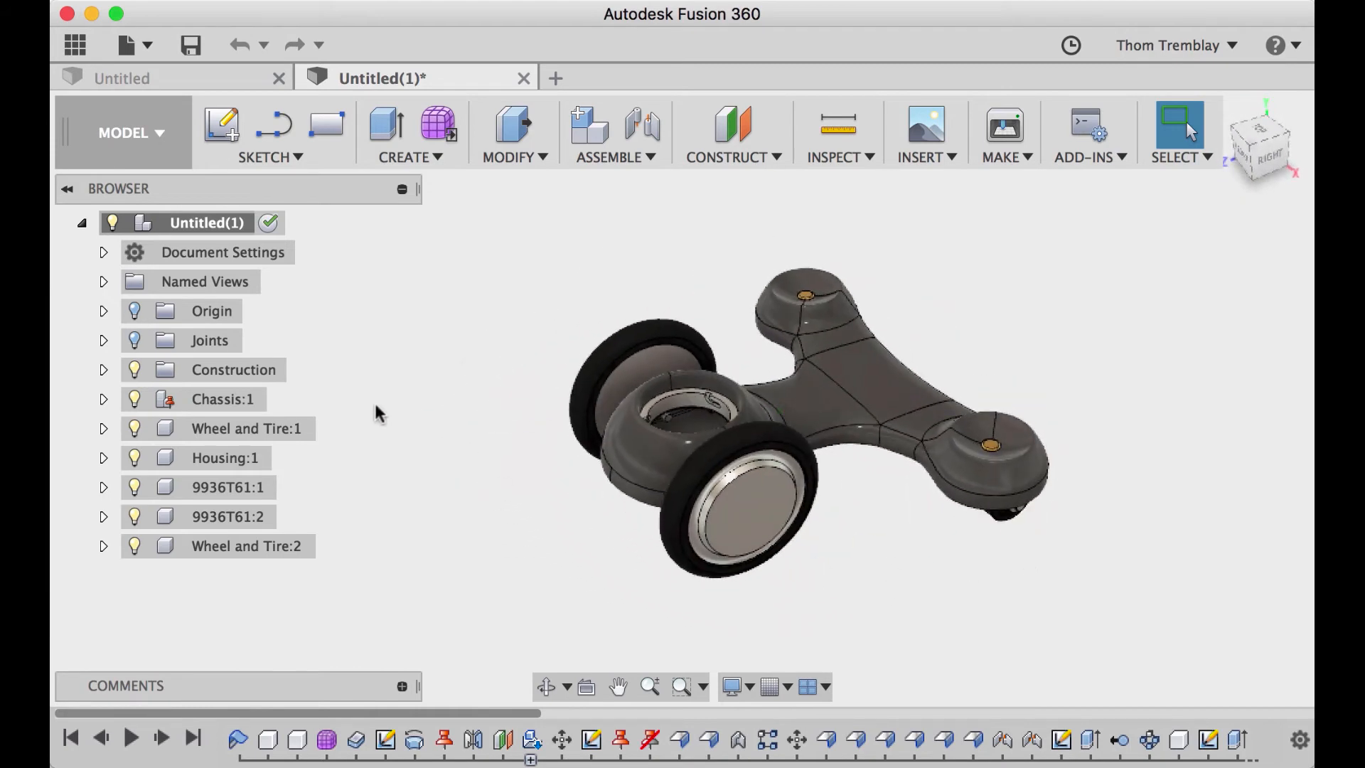
left_click(233, 395)
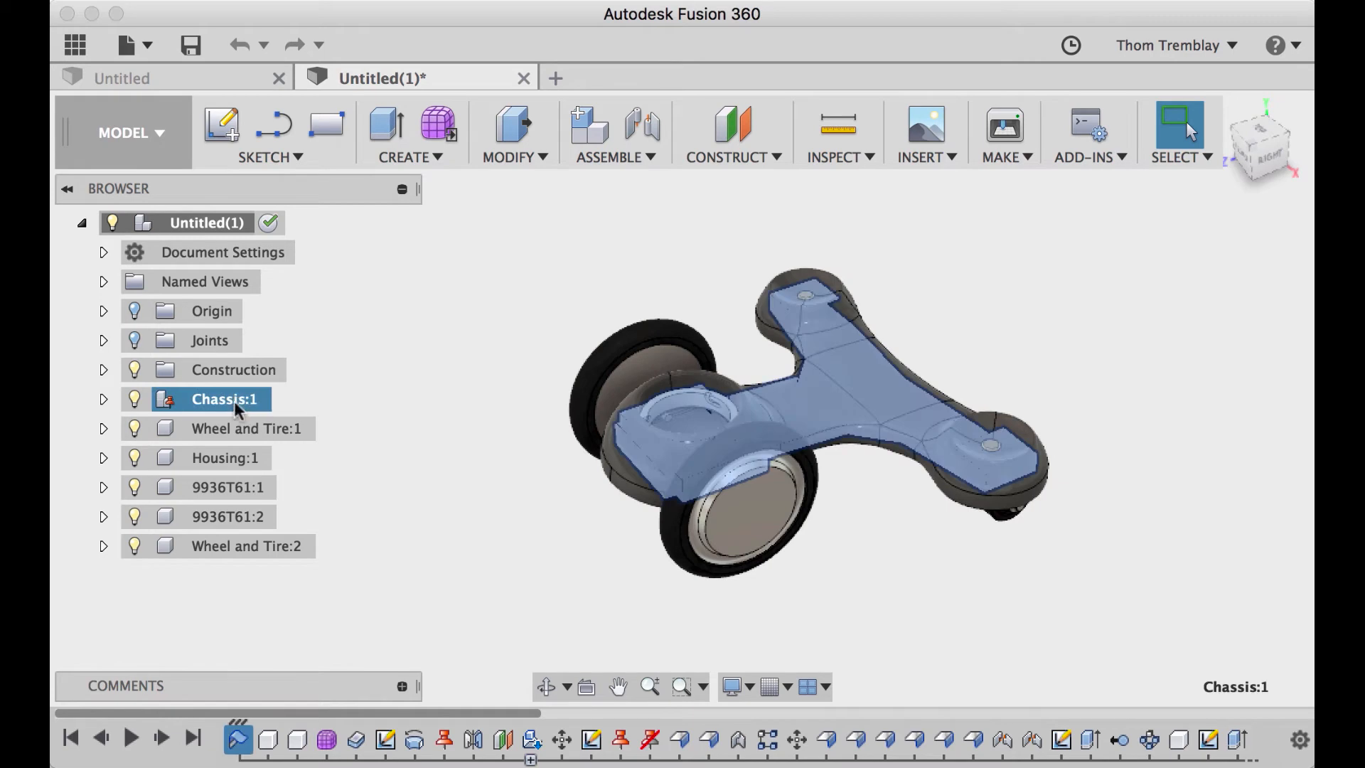
left_click(235, 431)
left_click(239, 464)
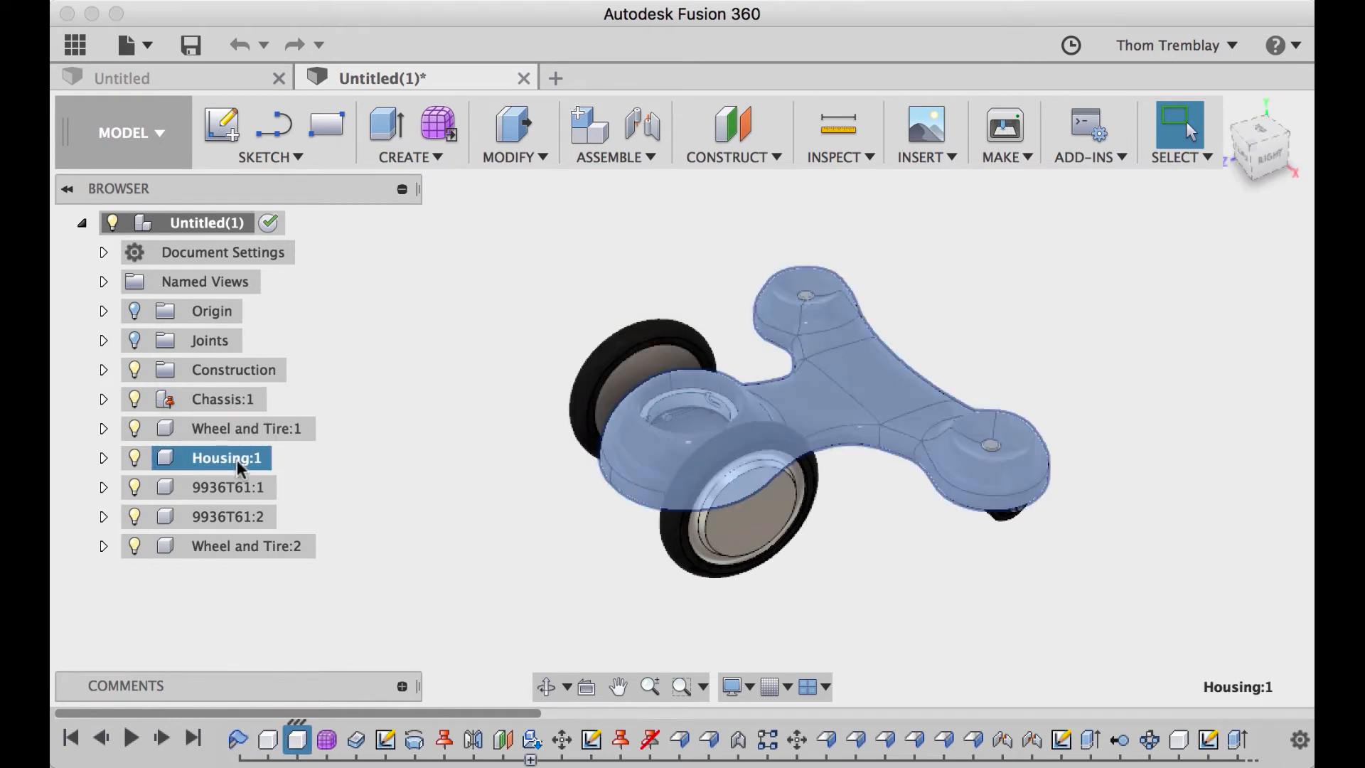
left_click(233, 484)
left_click(236, 518)
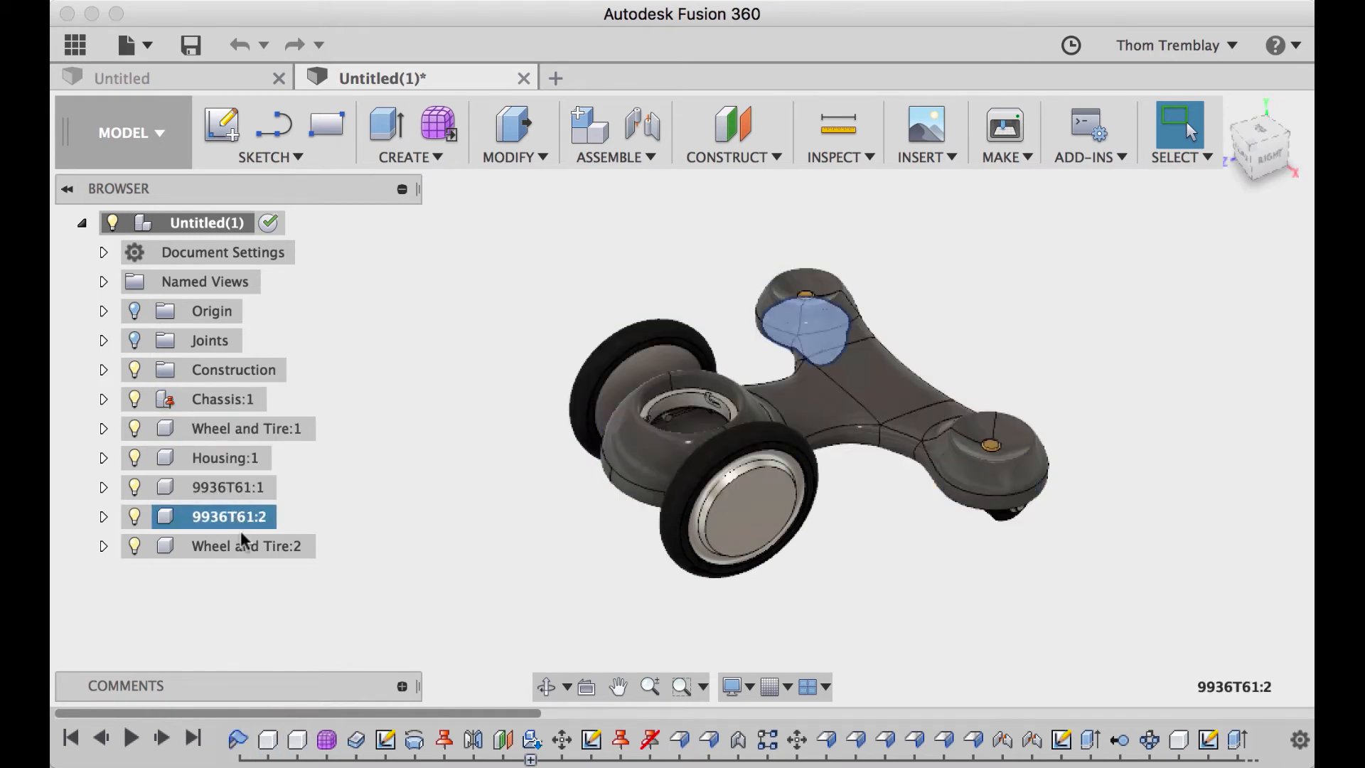
left_click(243, 545)
left_click_drag(384, 712, 493, 714)
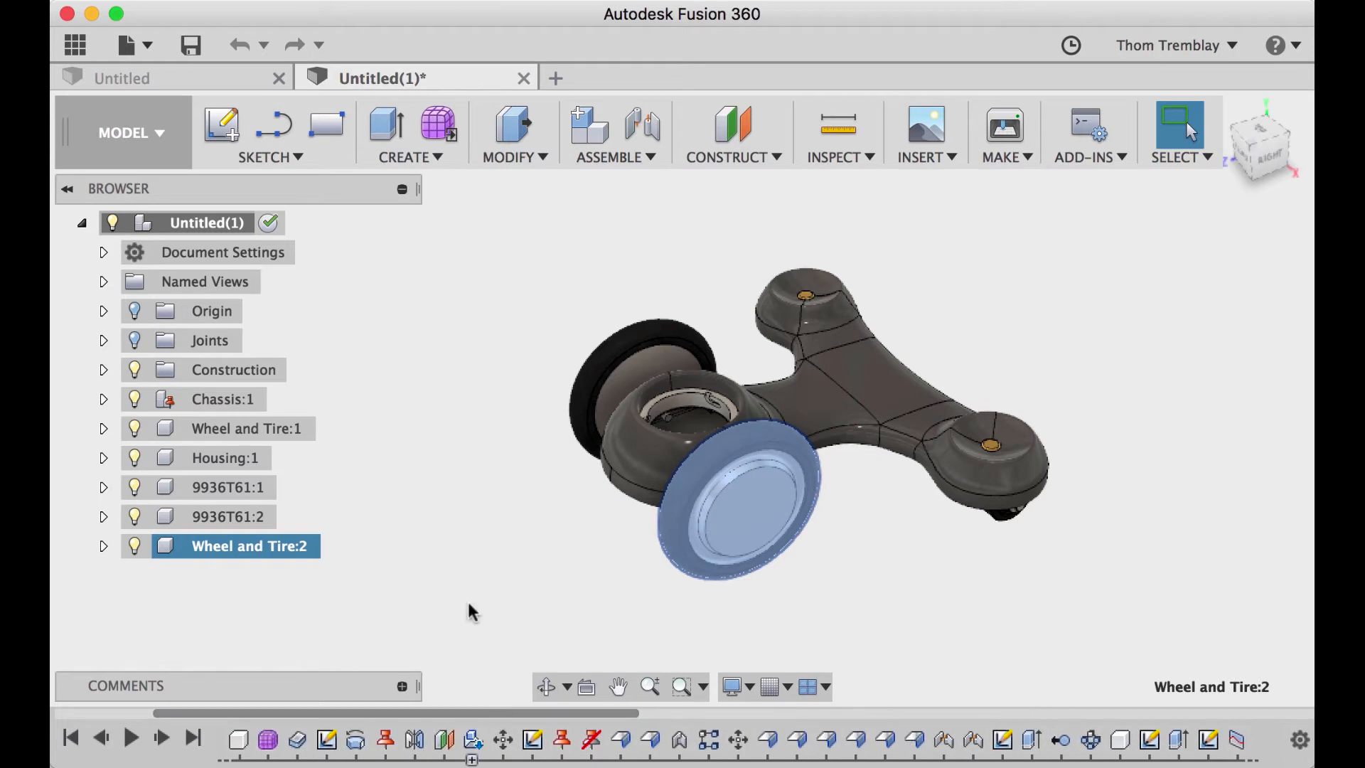
left_click(413, 481)
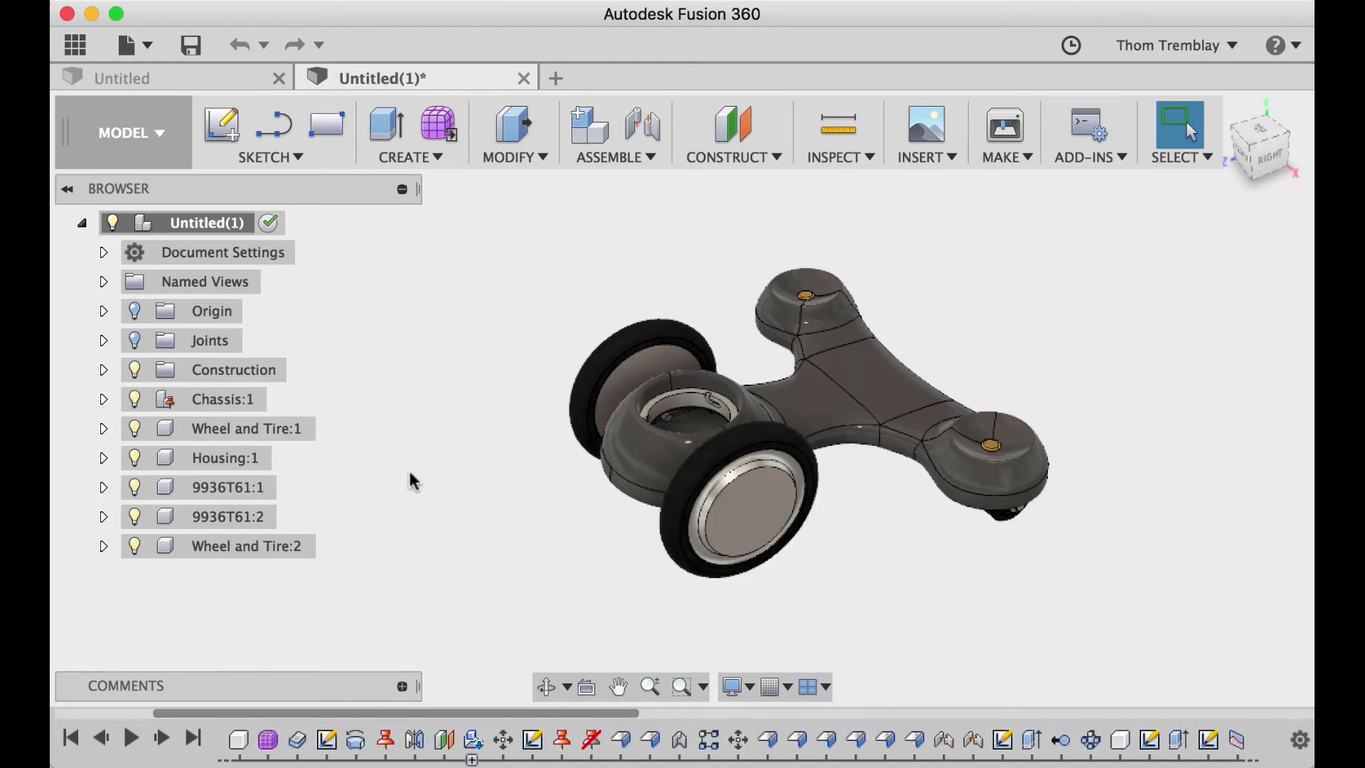
Step: Activate the Chassis component and isolate it from the other components
right_click(239, 396)
left_click(312, 155)
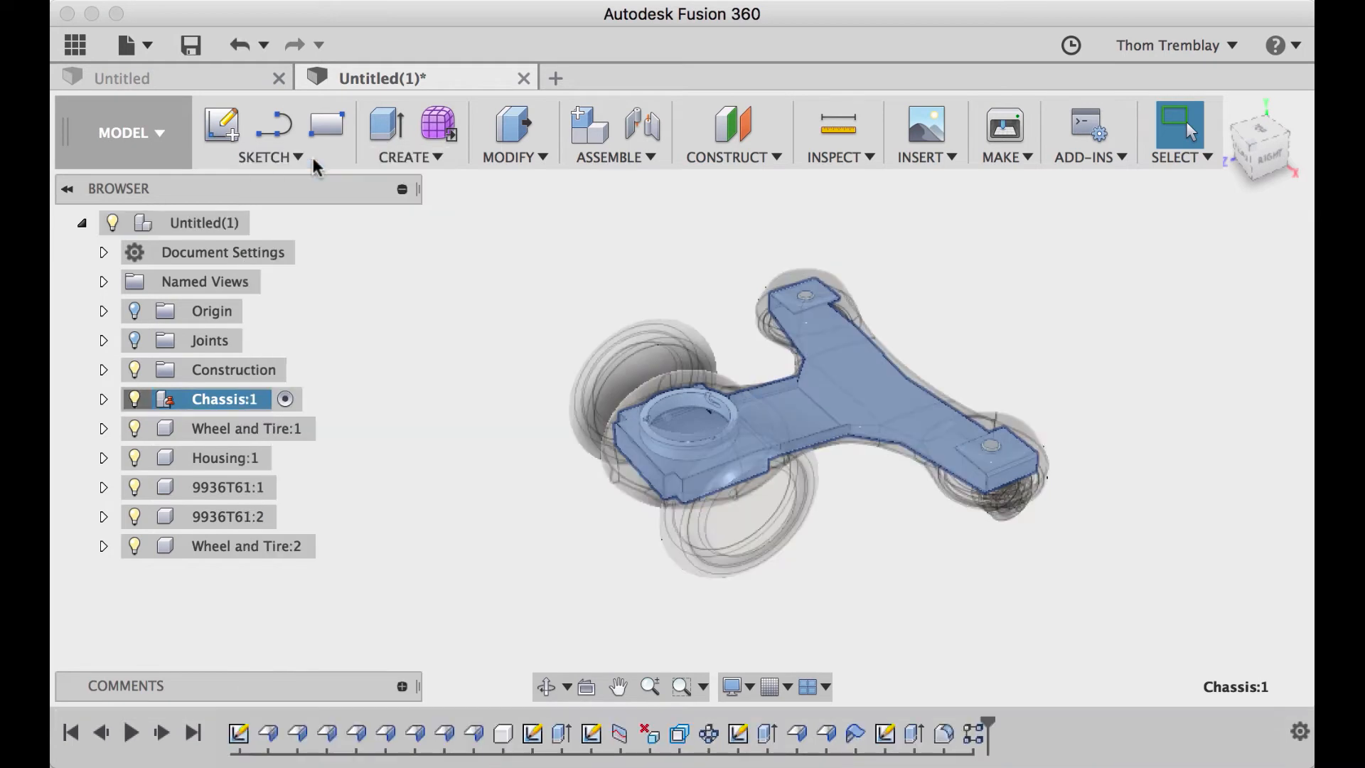
left_click(355, 435)
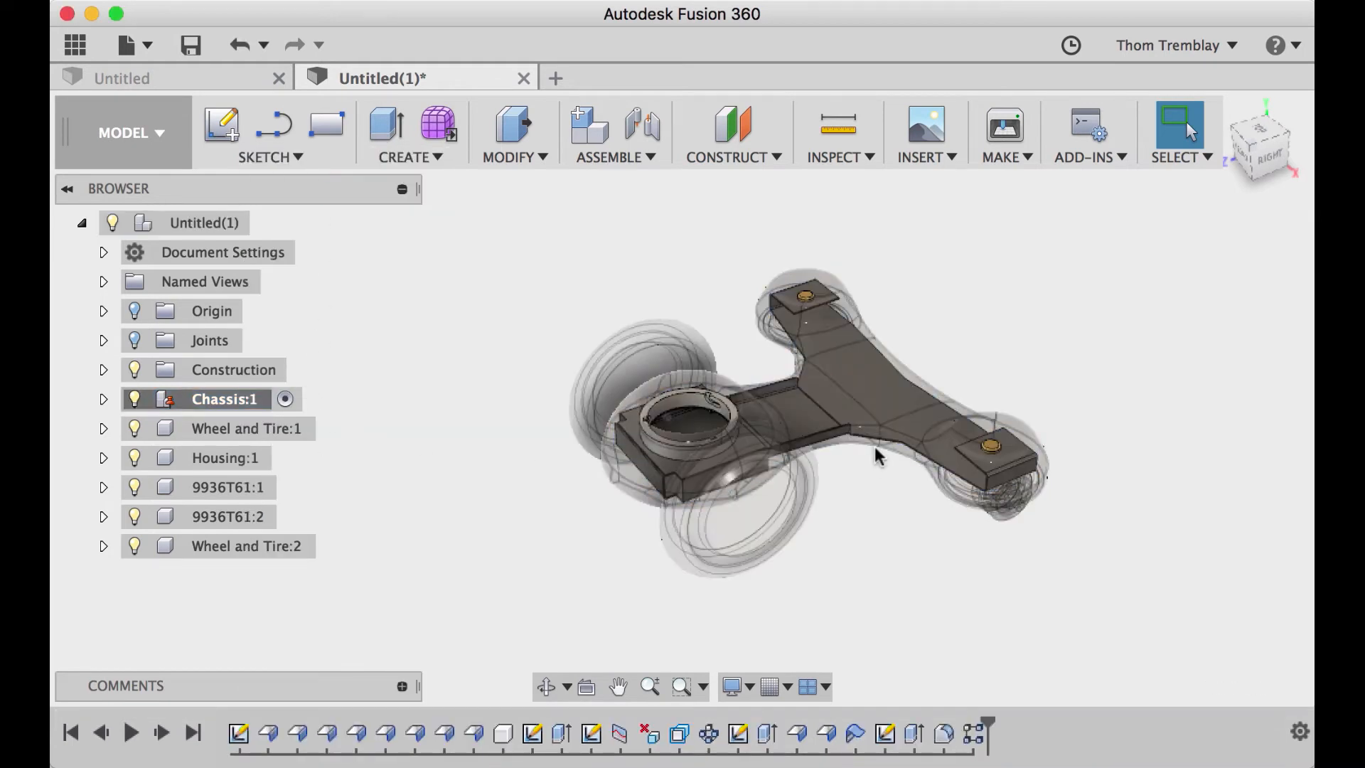
scroll(875, 466, "up", 3)
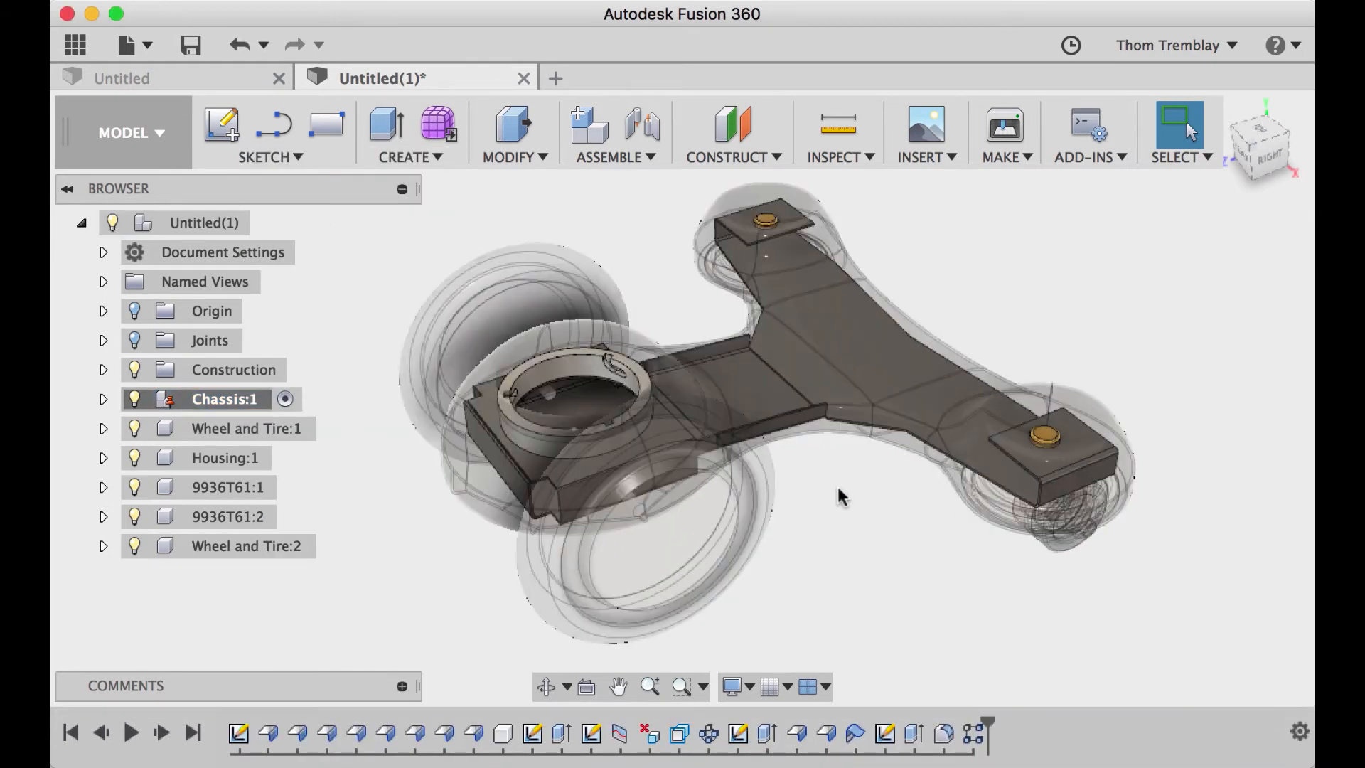
right_click(242, 400)
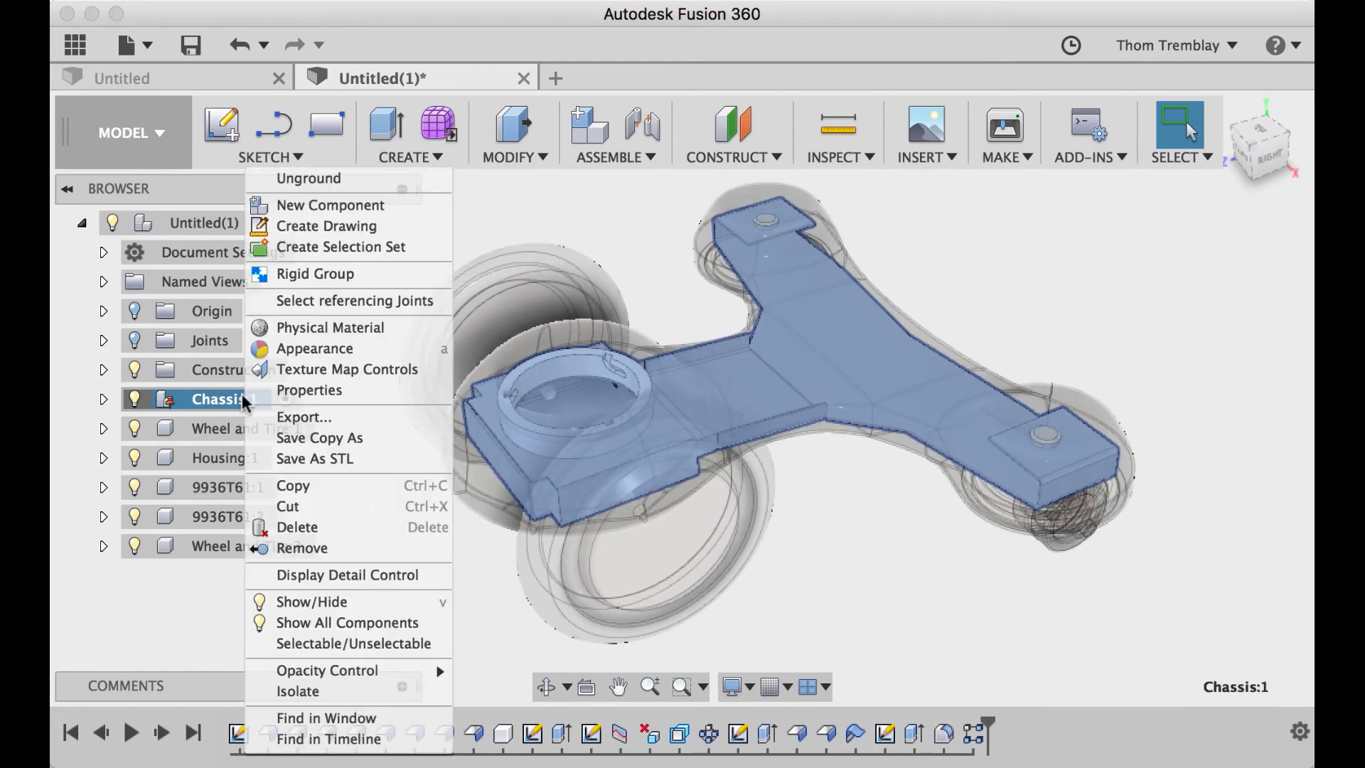
left_click(328, 691)
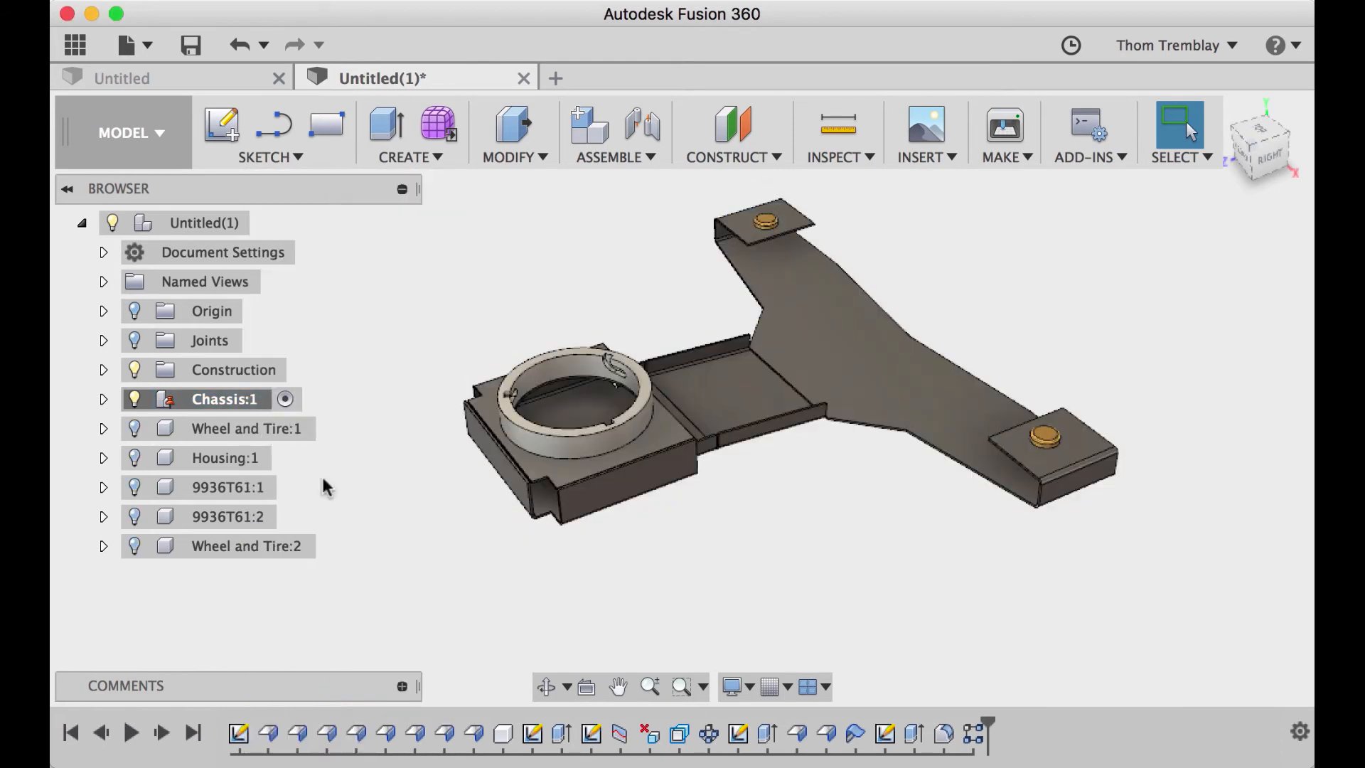
Step: Inspect the contents of the Chassis component, highlighting its Collar component and its sheet metal body
left_click(103, 400)
left_click(207, 458)
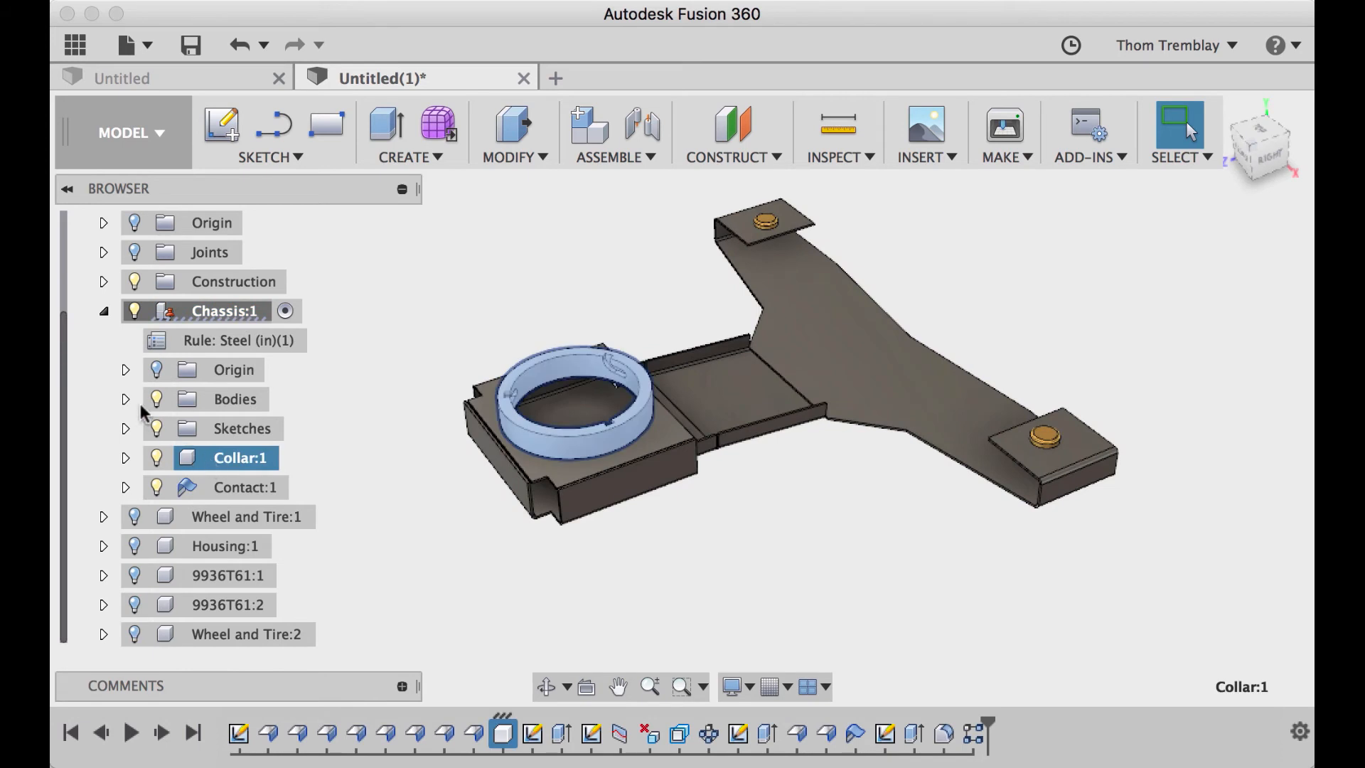
left_click(125, 399)
left_click(212, 427)
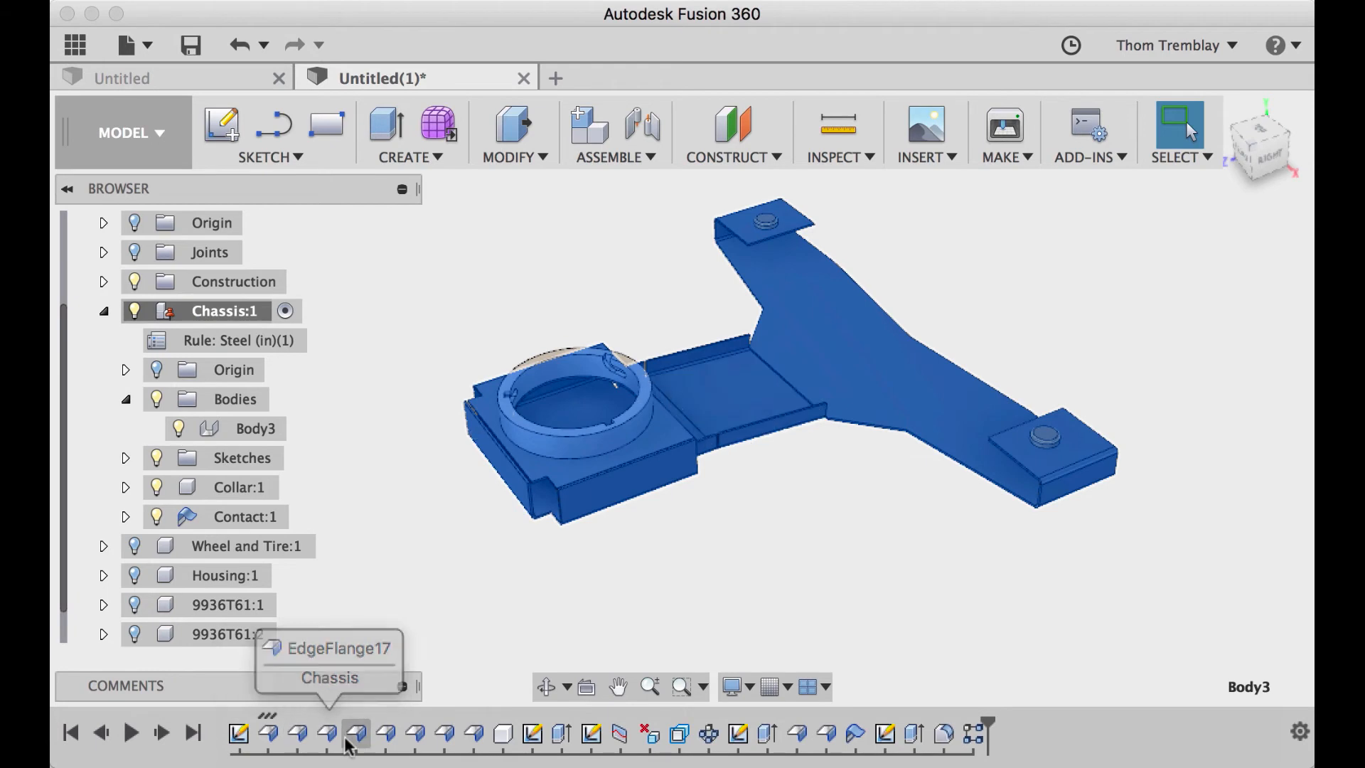
left_click(355, 560)
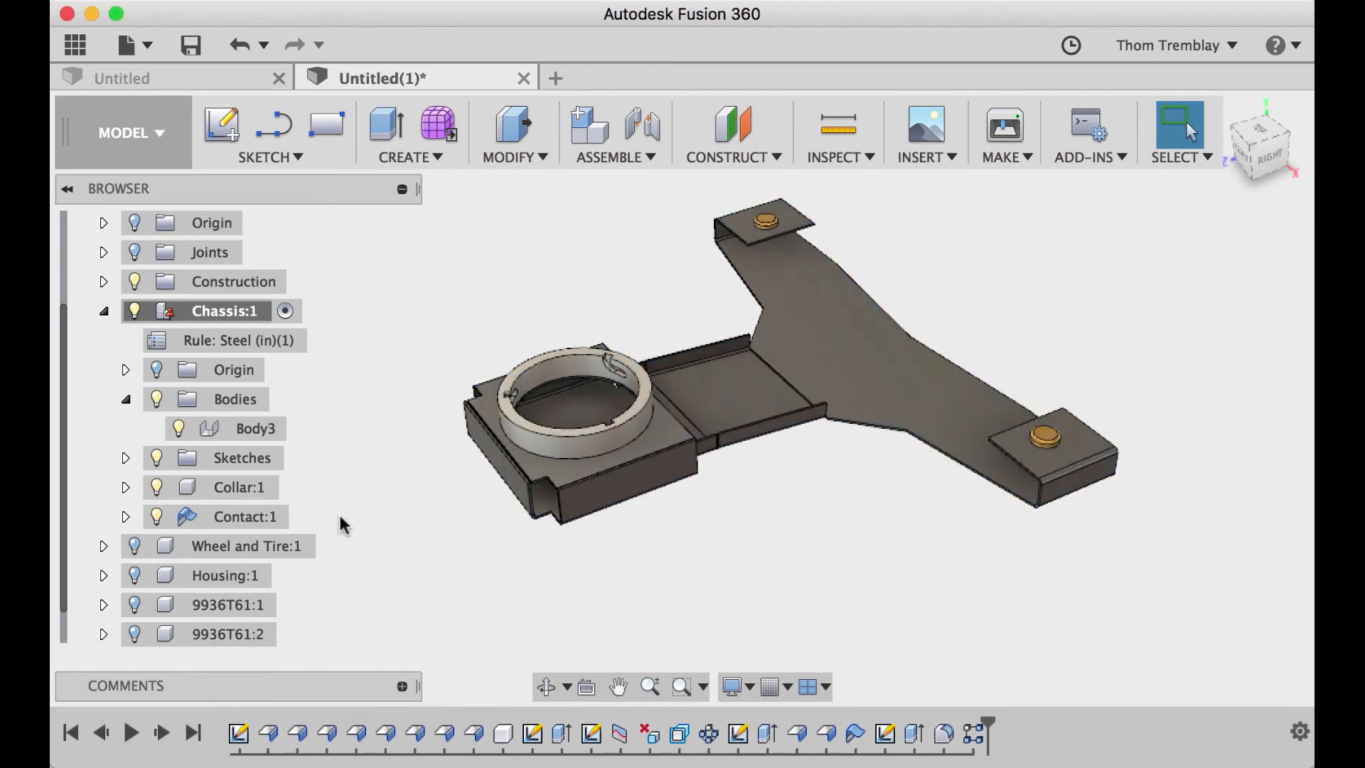
Step: Switch to the Sheet Metal workspace and pull a 90° flange about 0.418 in high down from the raised tab's inner edge
left_click(135, 150)
left_click(125, 270)
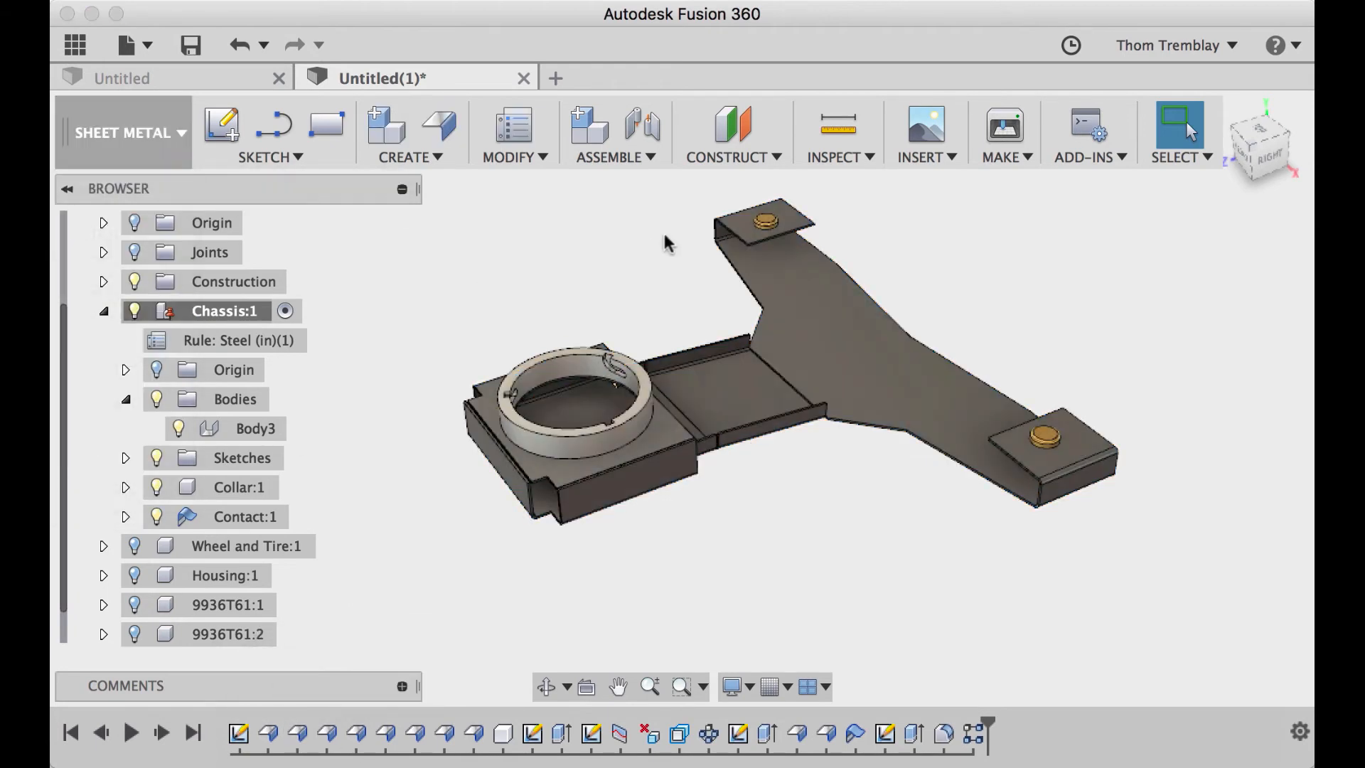
scroll(882, 212, "up", 5)
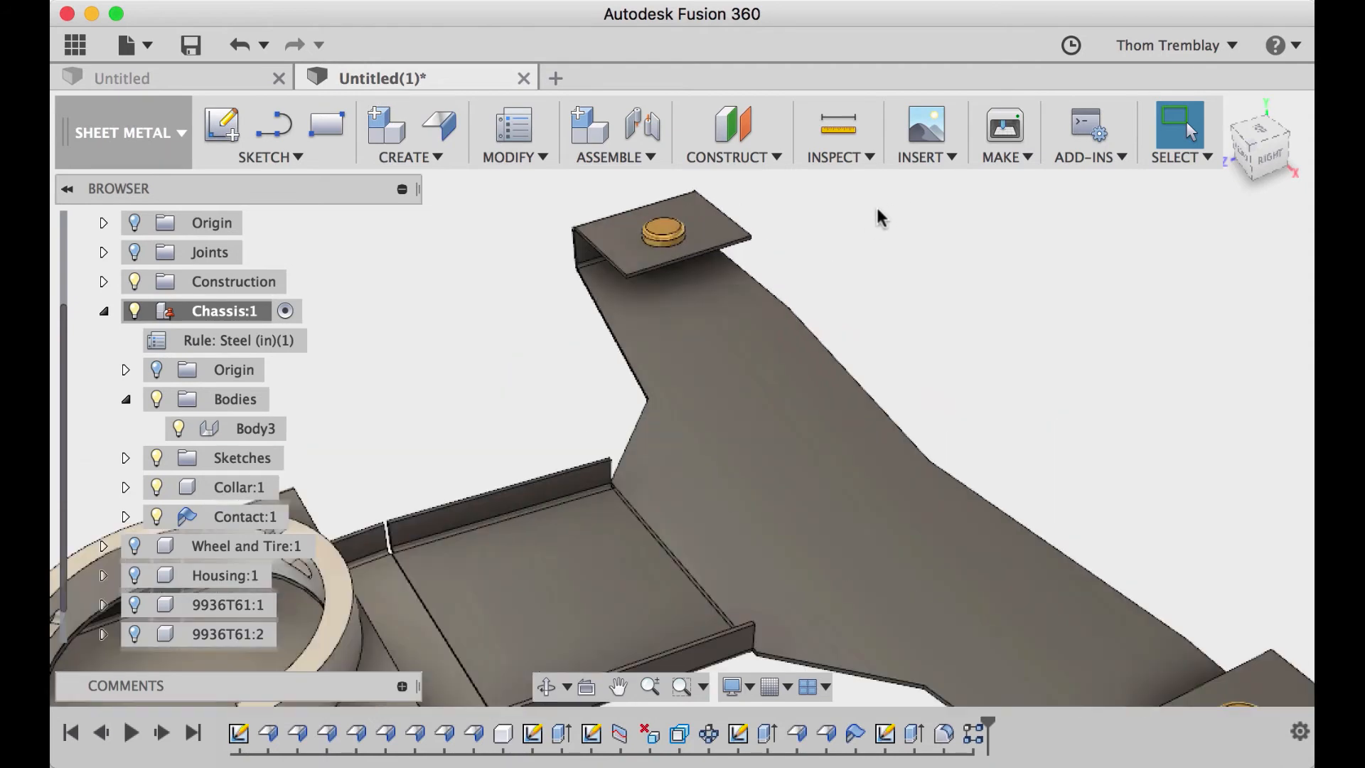
left_click(438, 125)
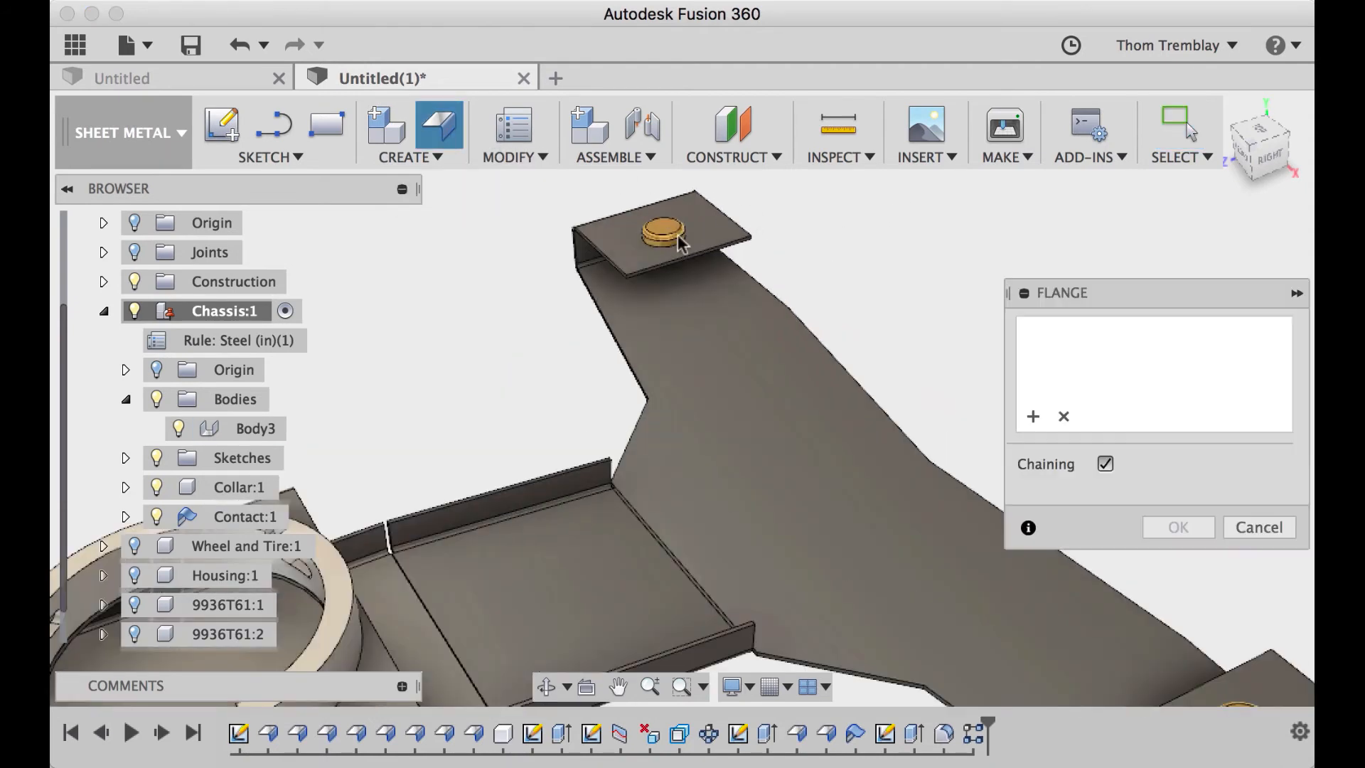
left_click(714, 261)
mouse_move(693, 292)
left_mouse_down()
mouse_move(693, 335)
mouse_move(691, 313)
left_mouse_up()
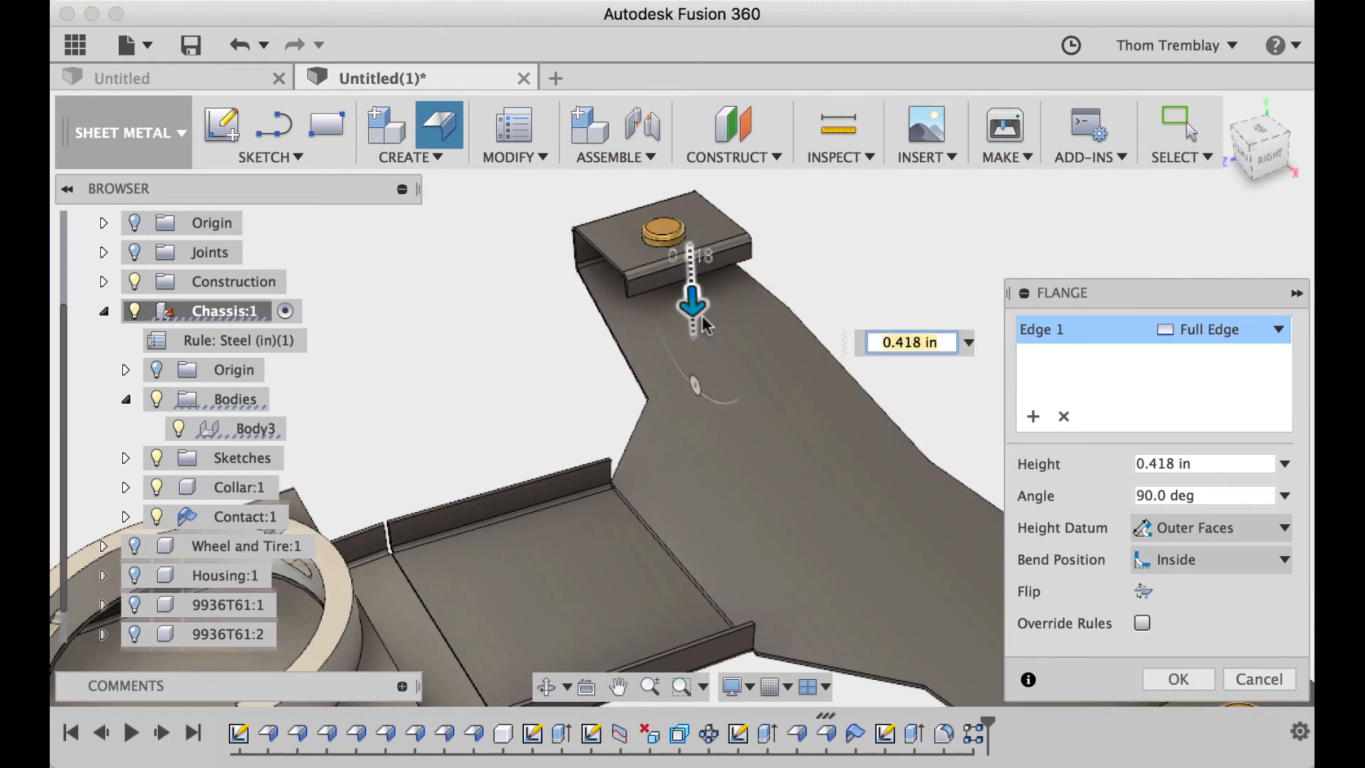
Step: Change the flange width to Two Offset with offsets of about -0.584 in and -0.488 in, and finish the flange
left_click(1215, 341)
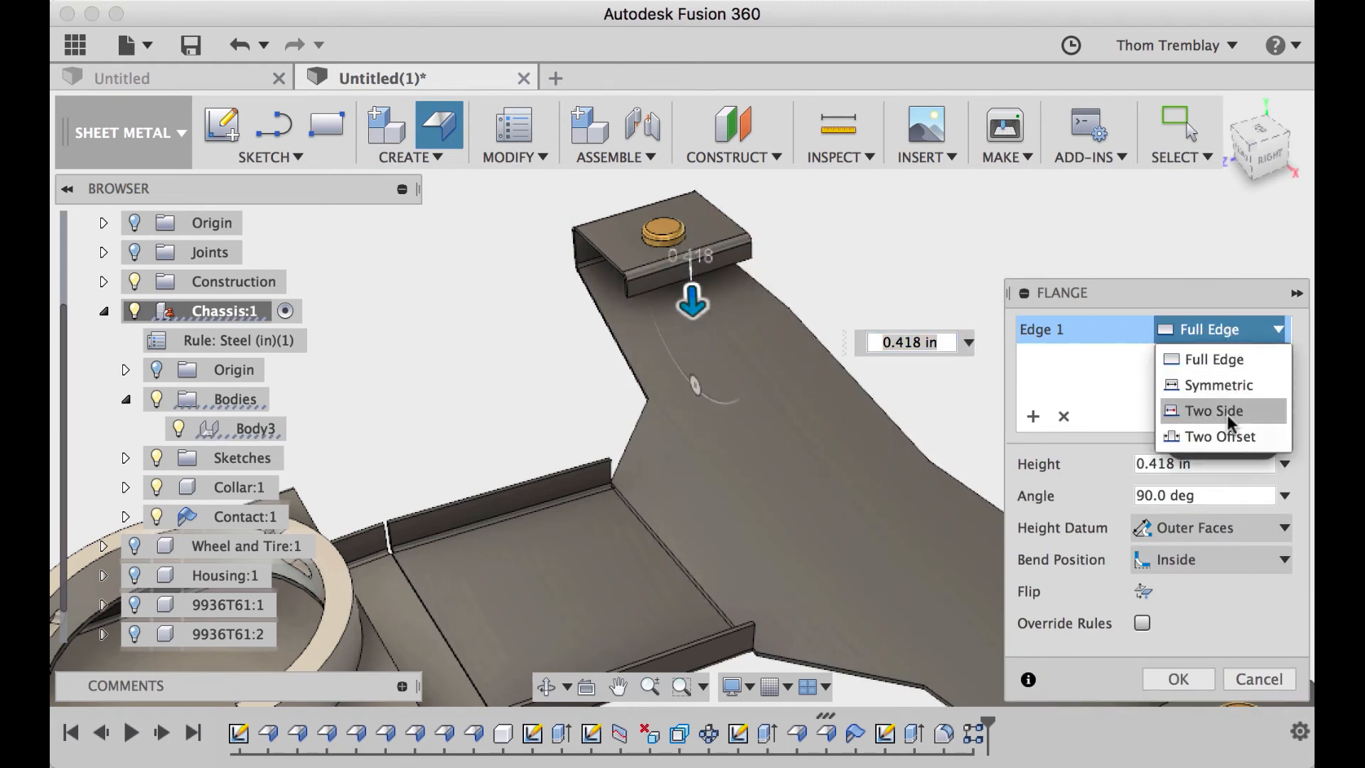
left_click(1180, 436)
left_click_drag(787, 243, 742, 243)
left_click_drag(598, 287, 625, 279)
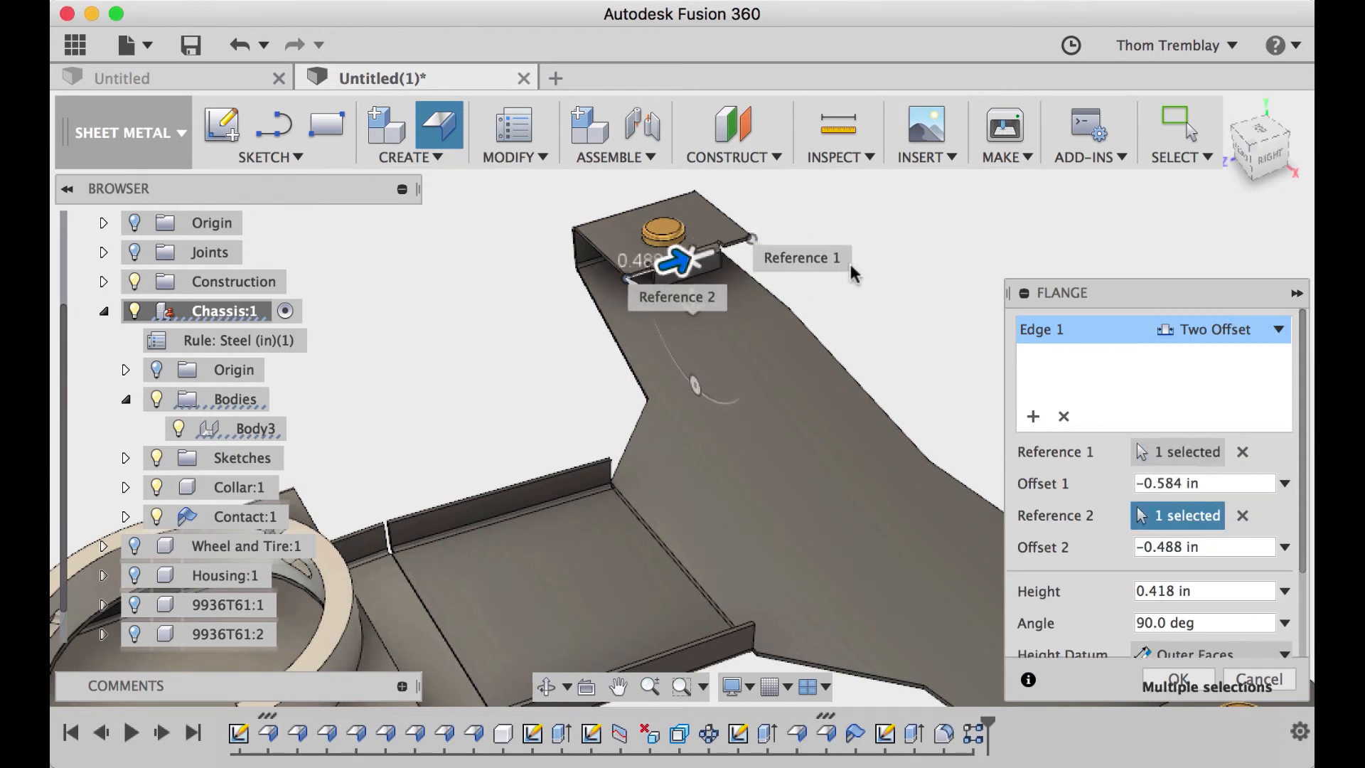
right_click(885, 288)
left_click(923, 280)
Step: Create a flat pattern of the chassis using the large angled plate face as the stationary face, and return to the folded model
scroll(946, 335, "down", 4)
middle_click_drag(954, 370, 1002, 278)
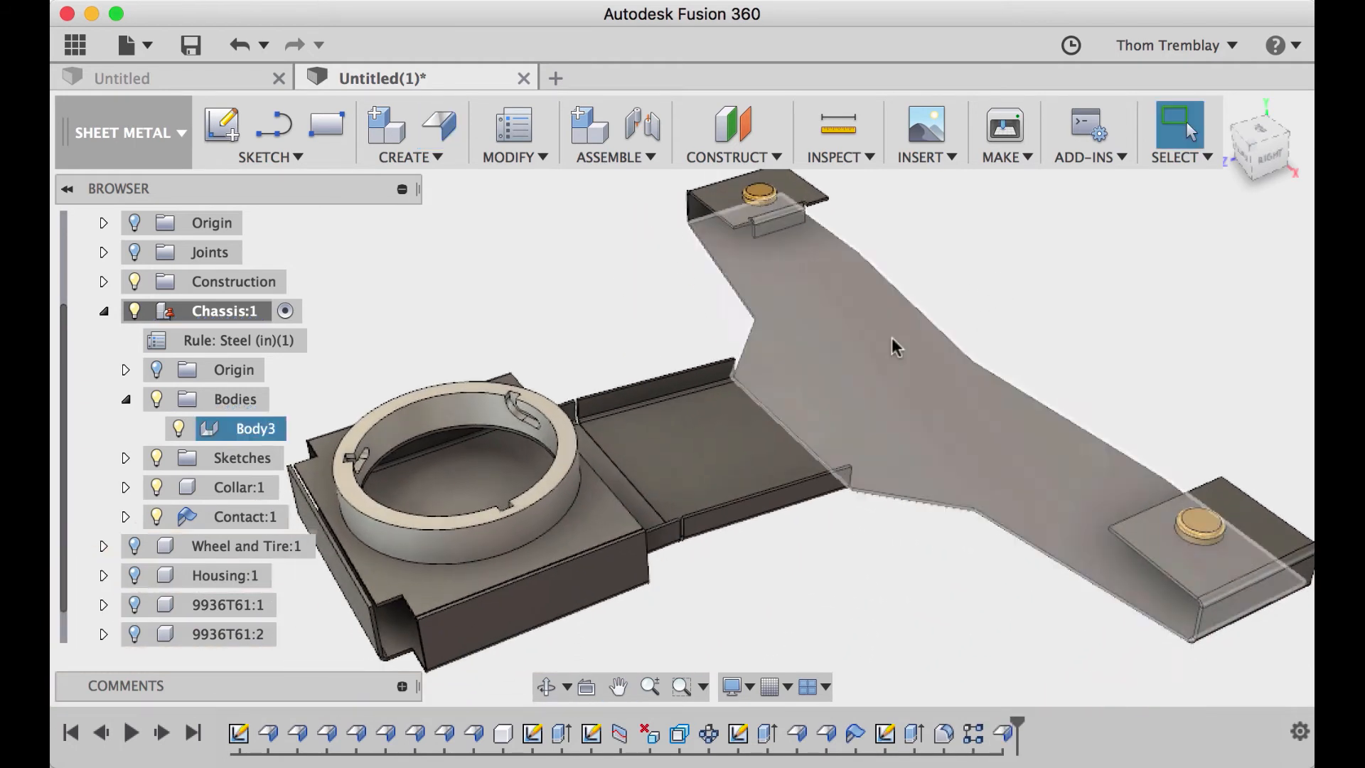
left_click(873, 343)
left_click(535, 155)
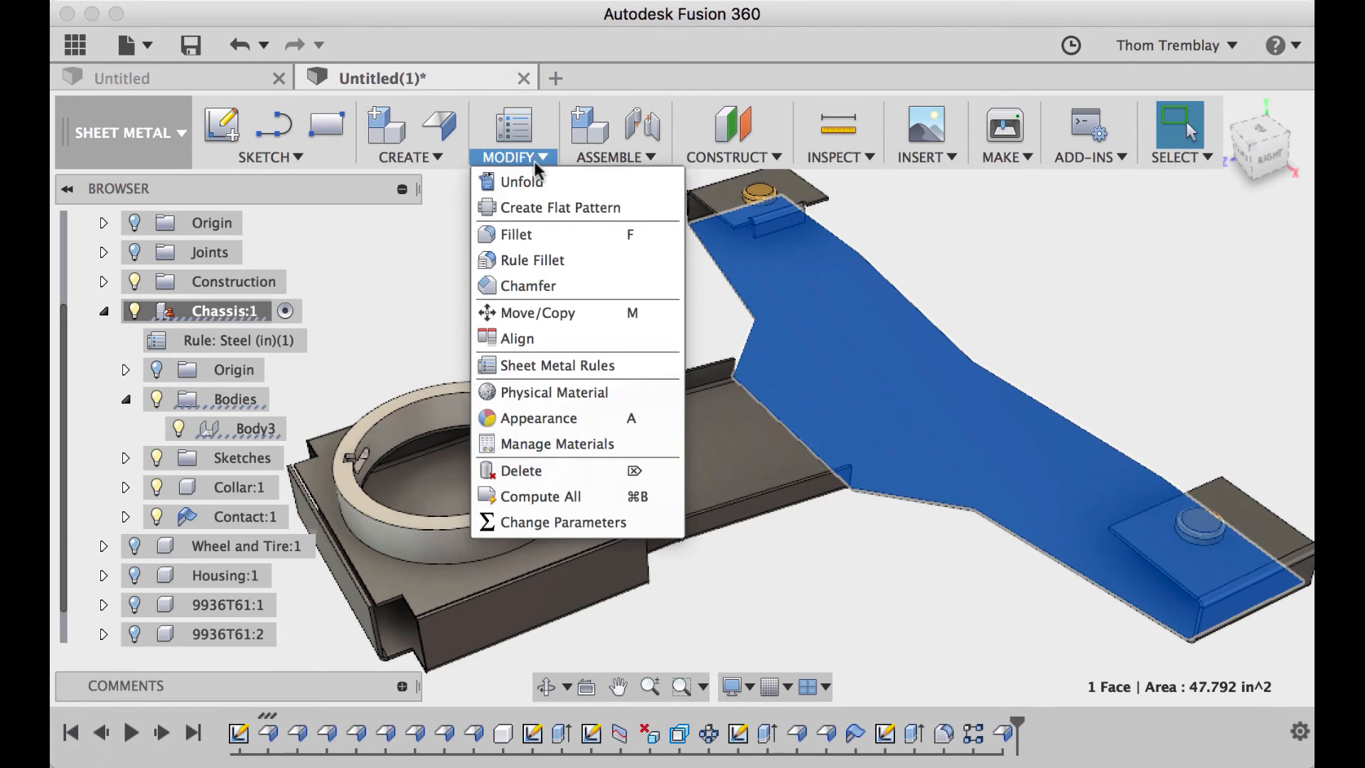
left_click(532, 206)
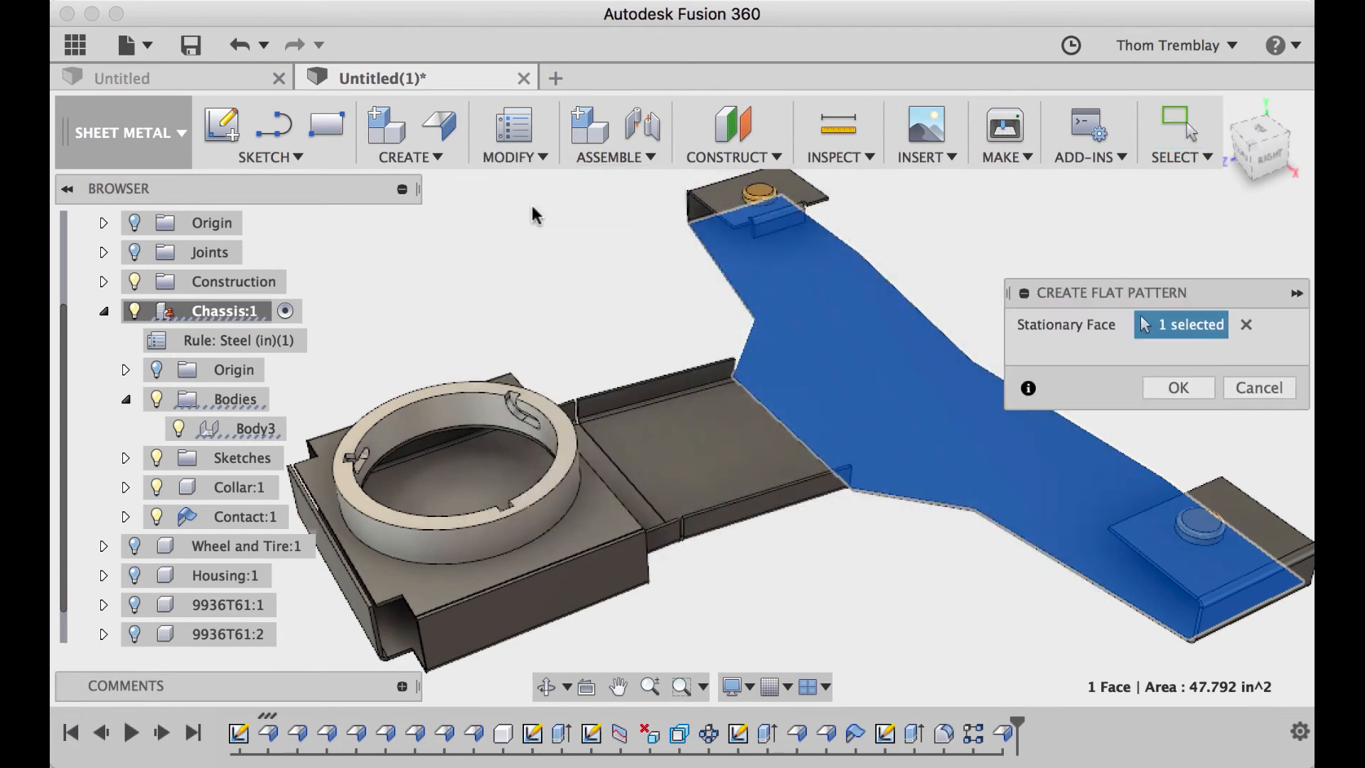
left_click(1179, 388)
scroll(1180, 391, "down", 3)
left_click_drag(1081, 361, 999, 393)
key("Escape")
left_click(1138, 130)
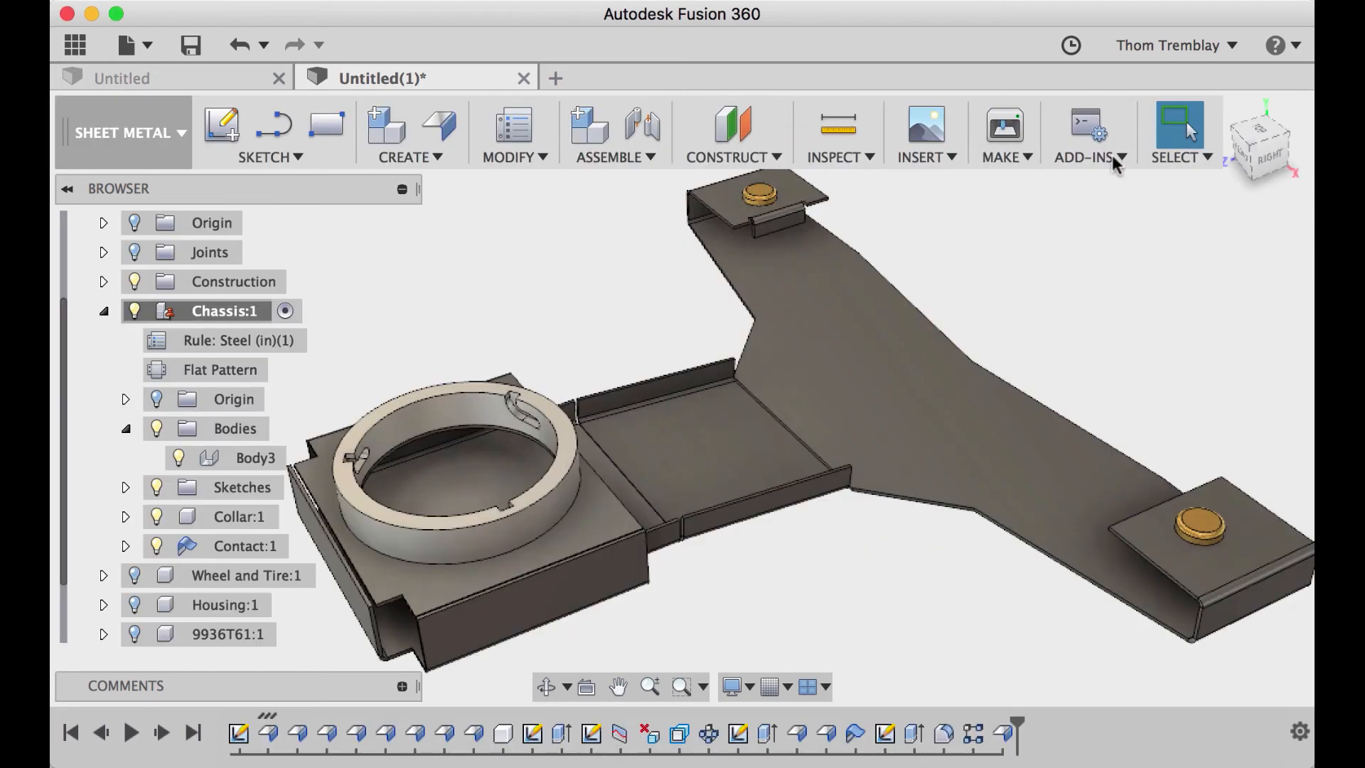
Step: Unisolate the Chassis component to bring back the rest of the robot assembly
middle_click_drag(683, 274, 875, 167)
scroll(550, 311, "up", 5)
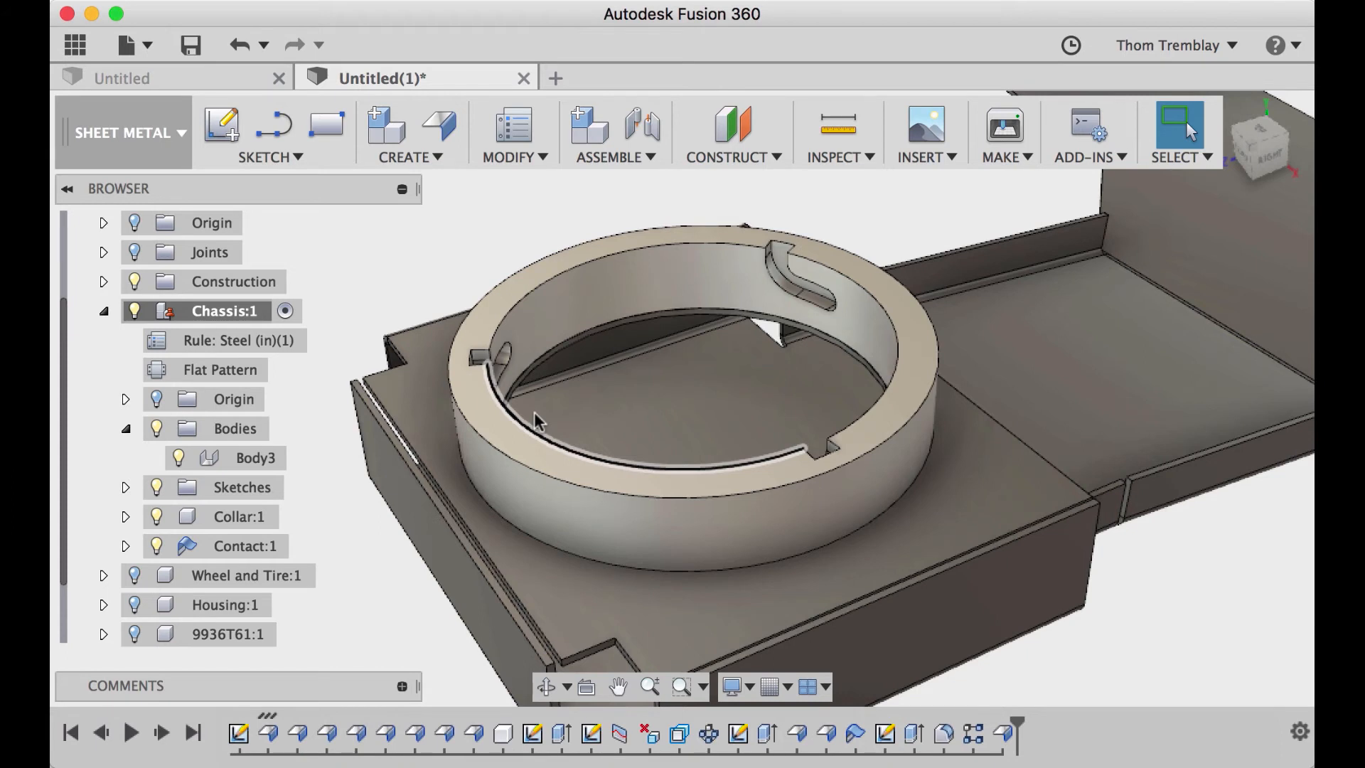
middle_click_drag(539, 404, 468, 273, "shift")
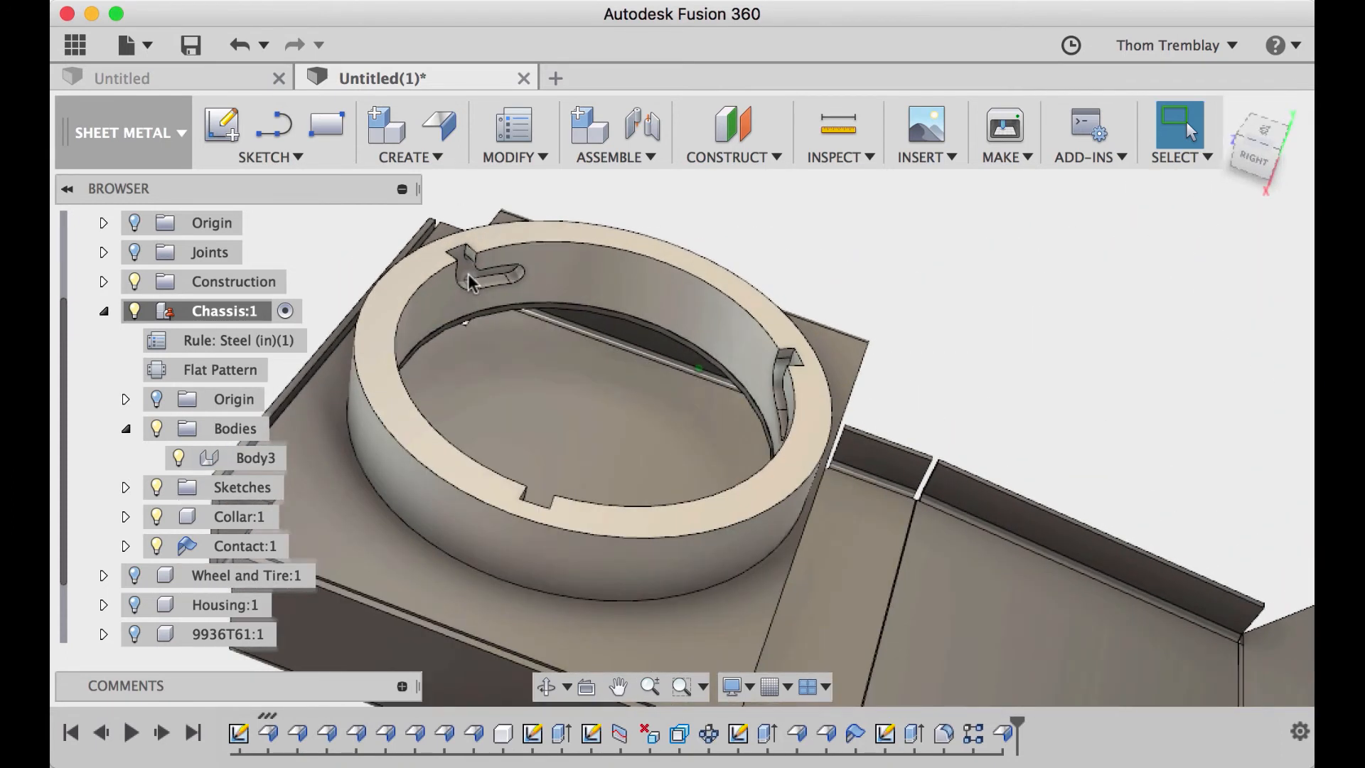
scroll(468, 273, "down", 5)
middle_click_drag(620, 276, 1028, 344, "shift")
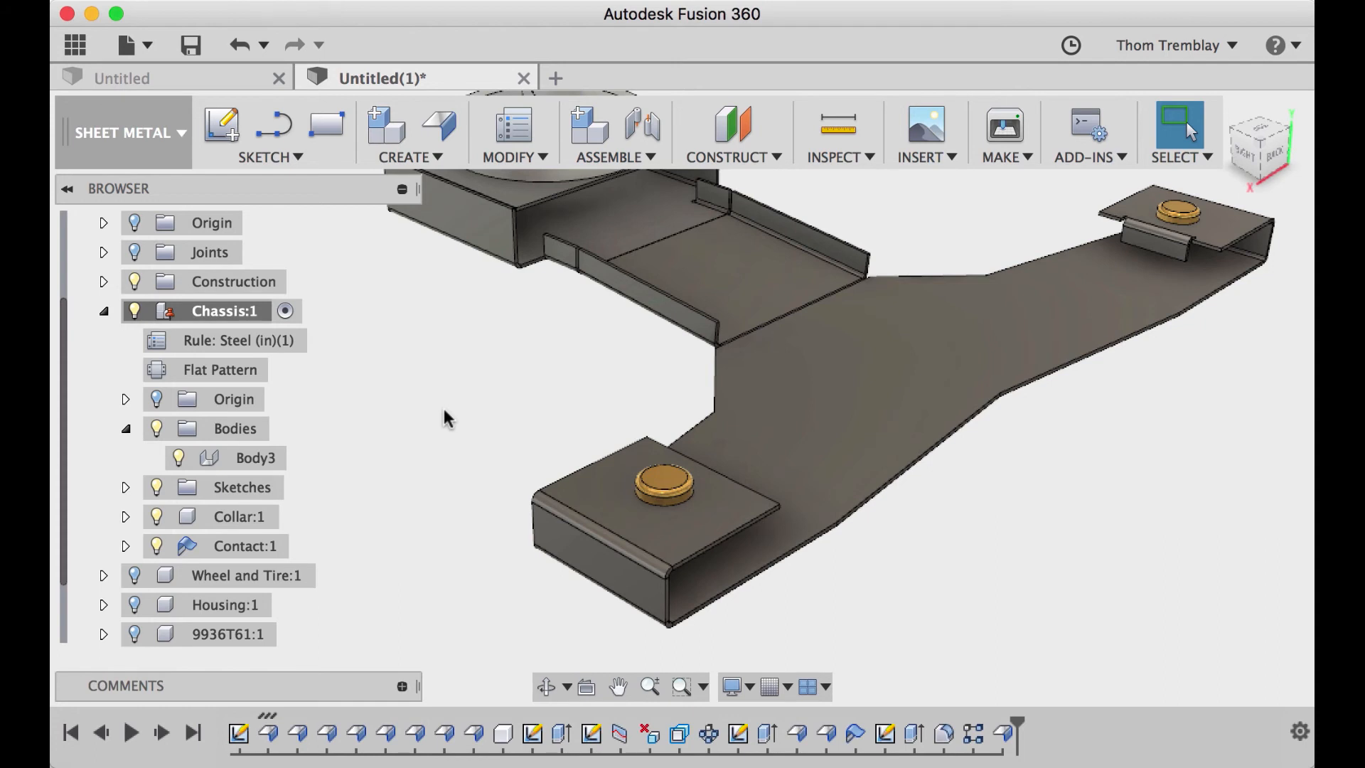
right_click(250, 313)
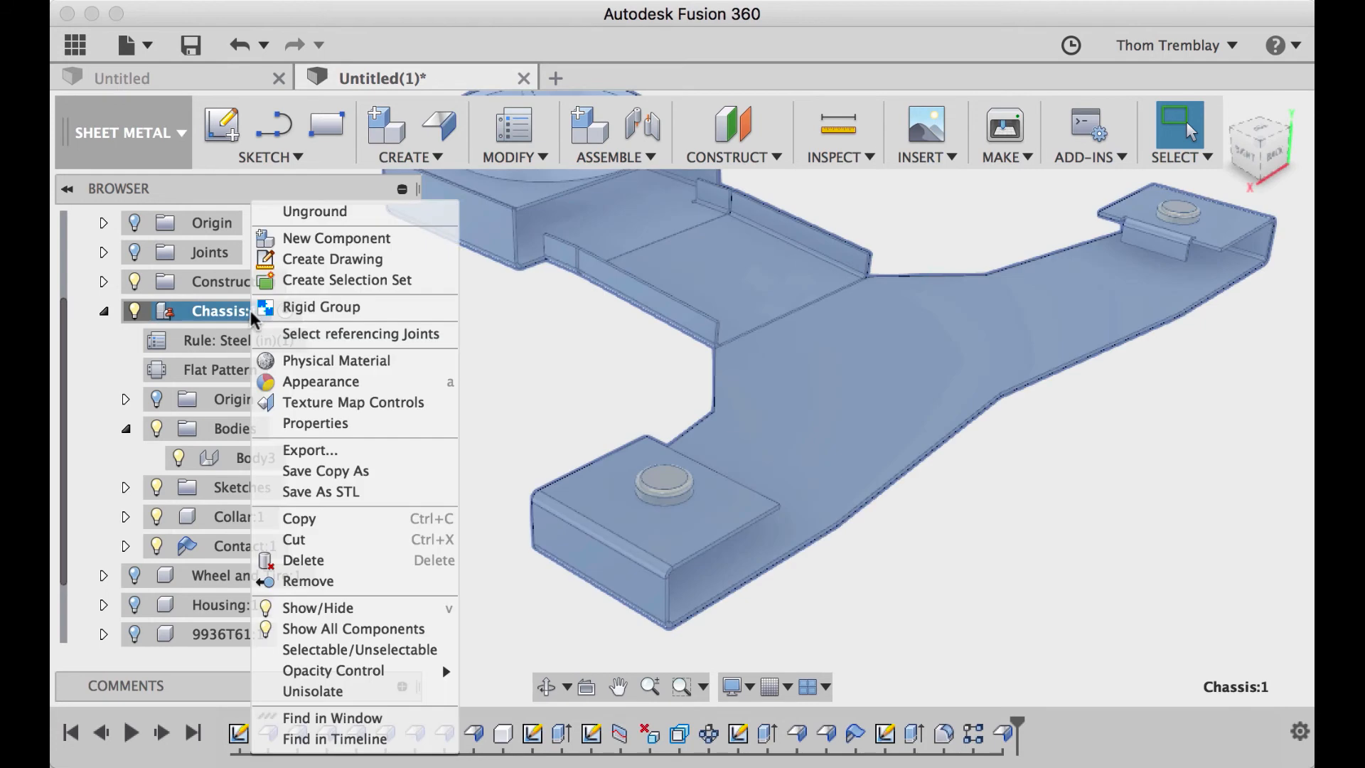
left_click(334, 690)
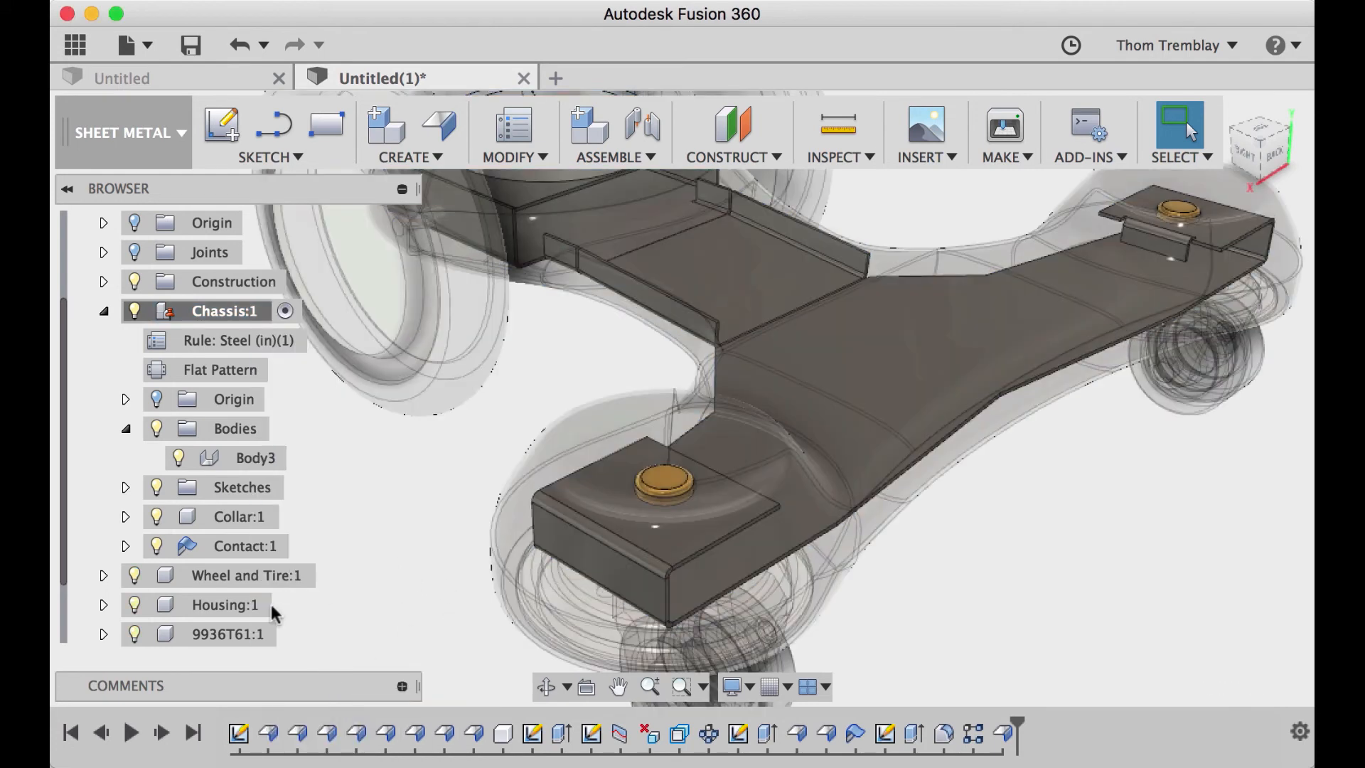
Step: Activate the Housing component for editing
left_click(259, 604)
right_click(258, 605)
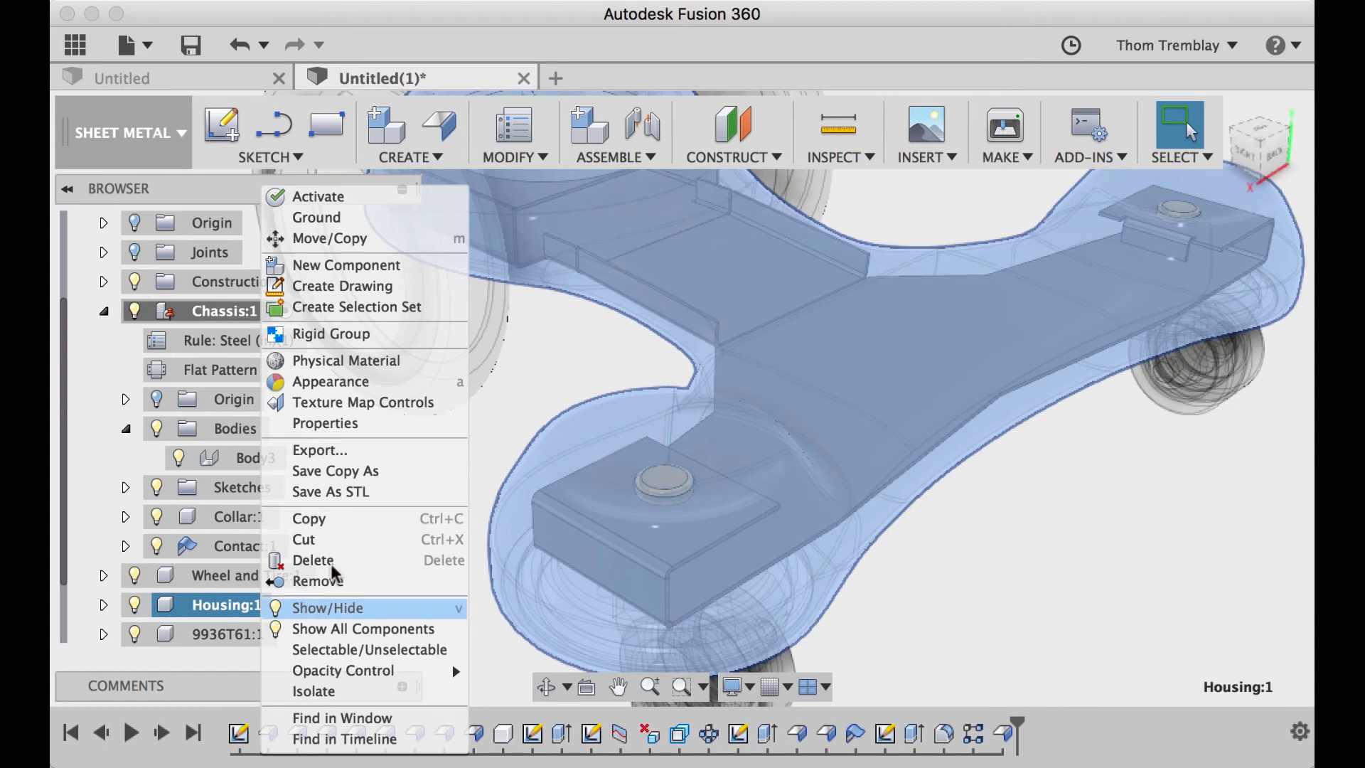
left_click(321, 197)
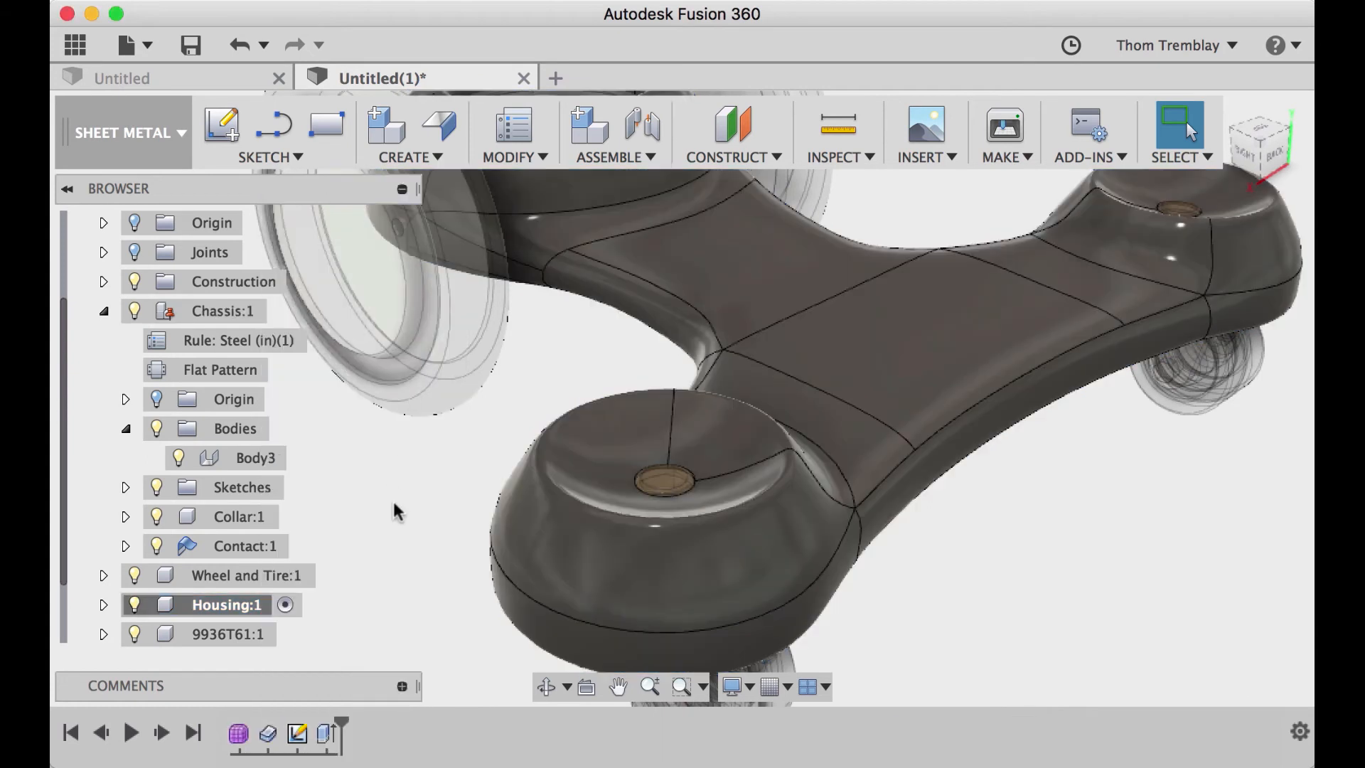
Step: Open the Housing's T-spline form feature for editing in the Sculpt environment
scroll(398, 509, "down", 4)
middle_click_drag(436, 493, 562, 600, "shift")
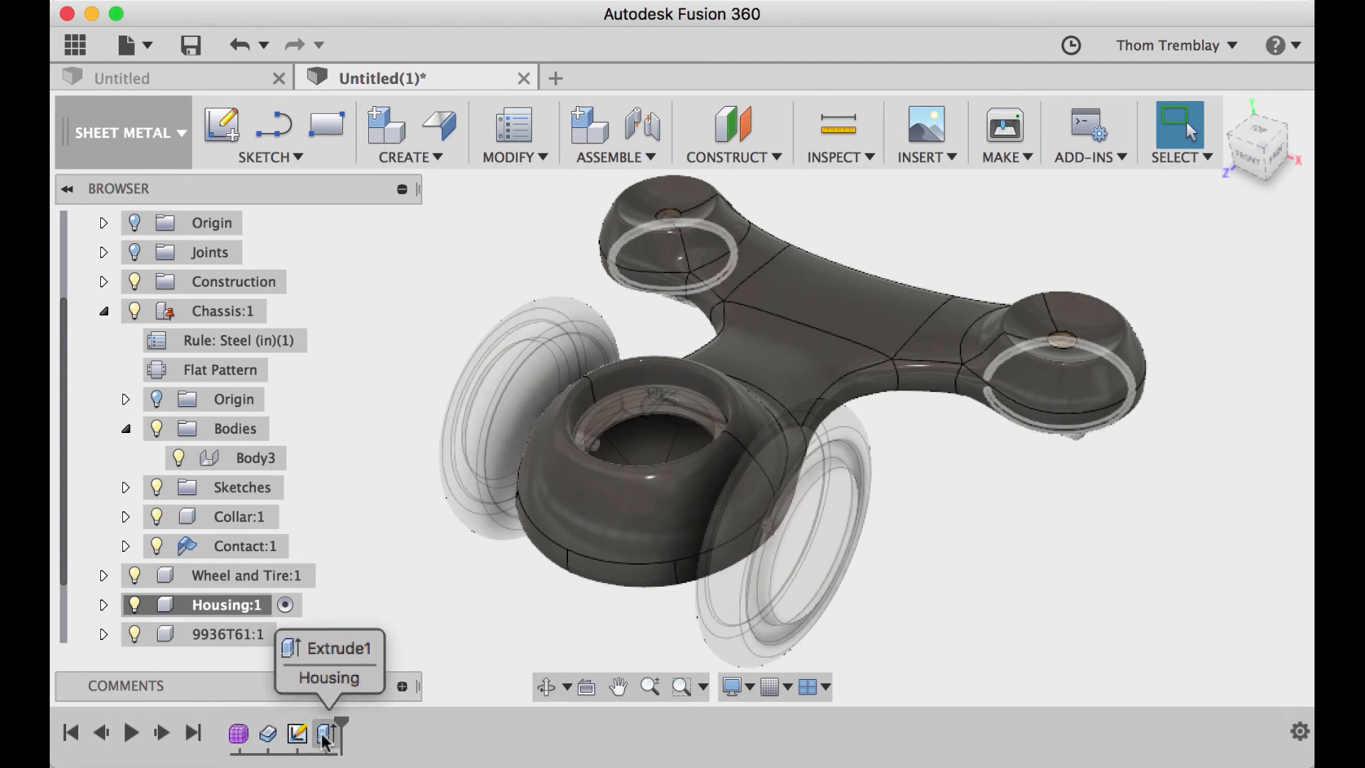
double_click(238, 733)
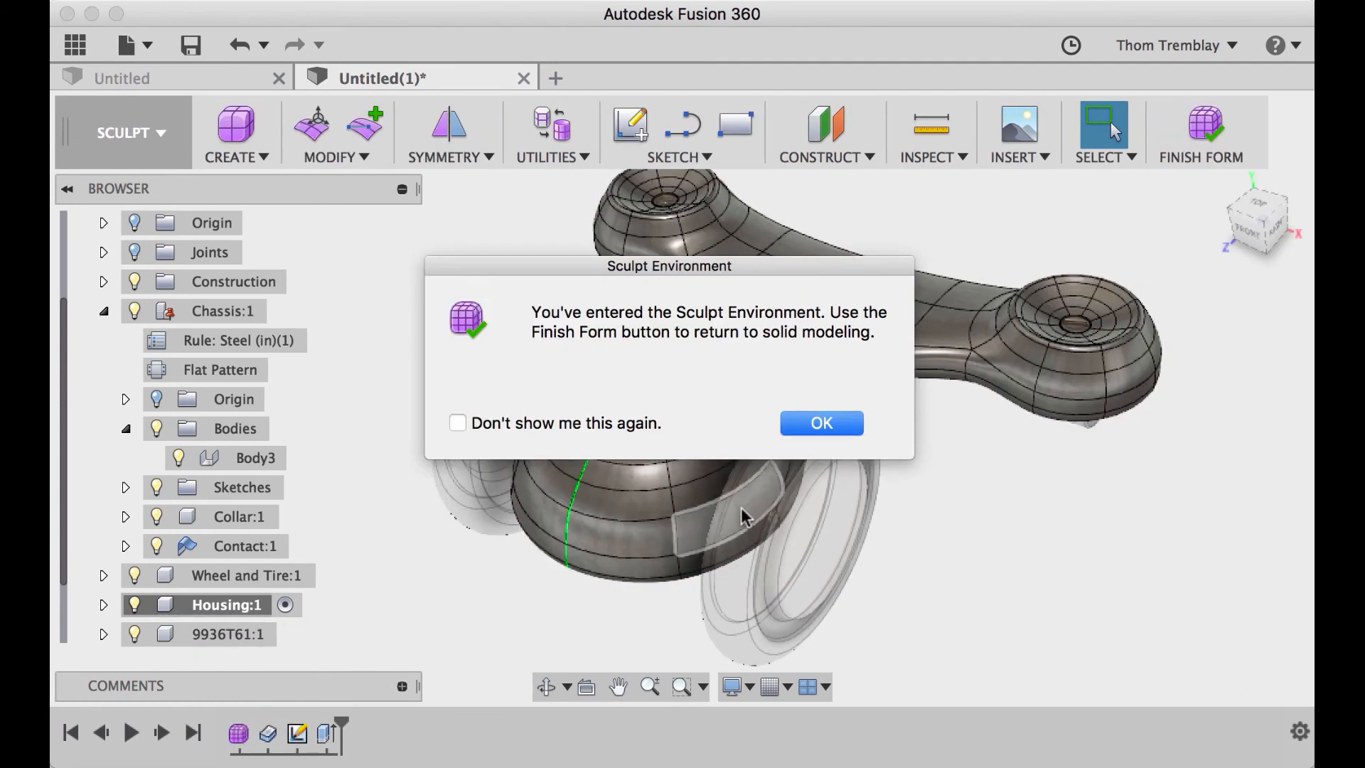
left_click(827, 431)
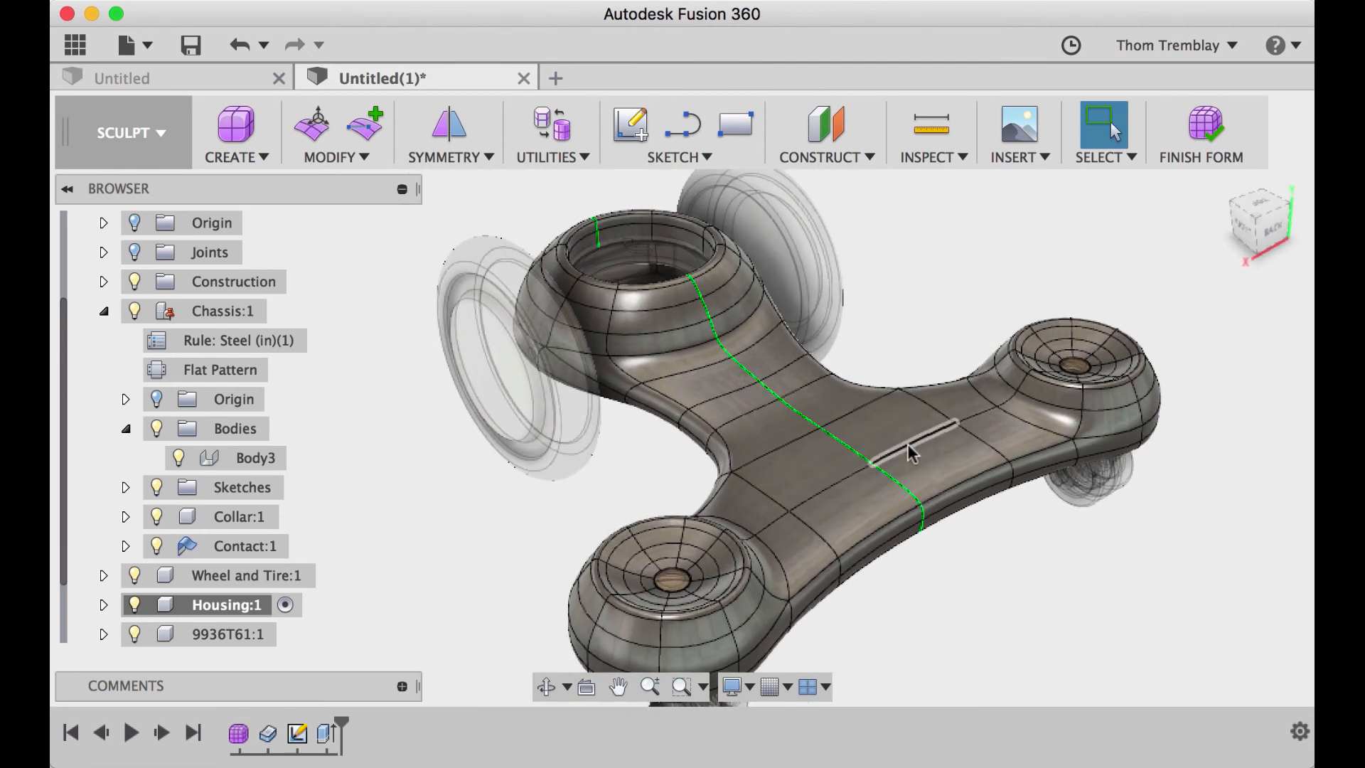
Step: Raise the crosswise edge beside the symmetry line on the housing's wide end by about 0.602 in with Edit Form
left_click(909, 450)
right_click(911, 454)
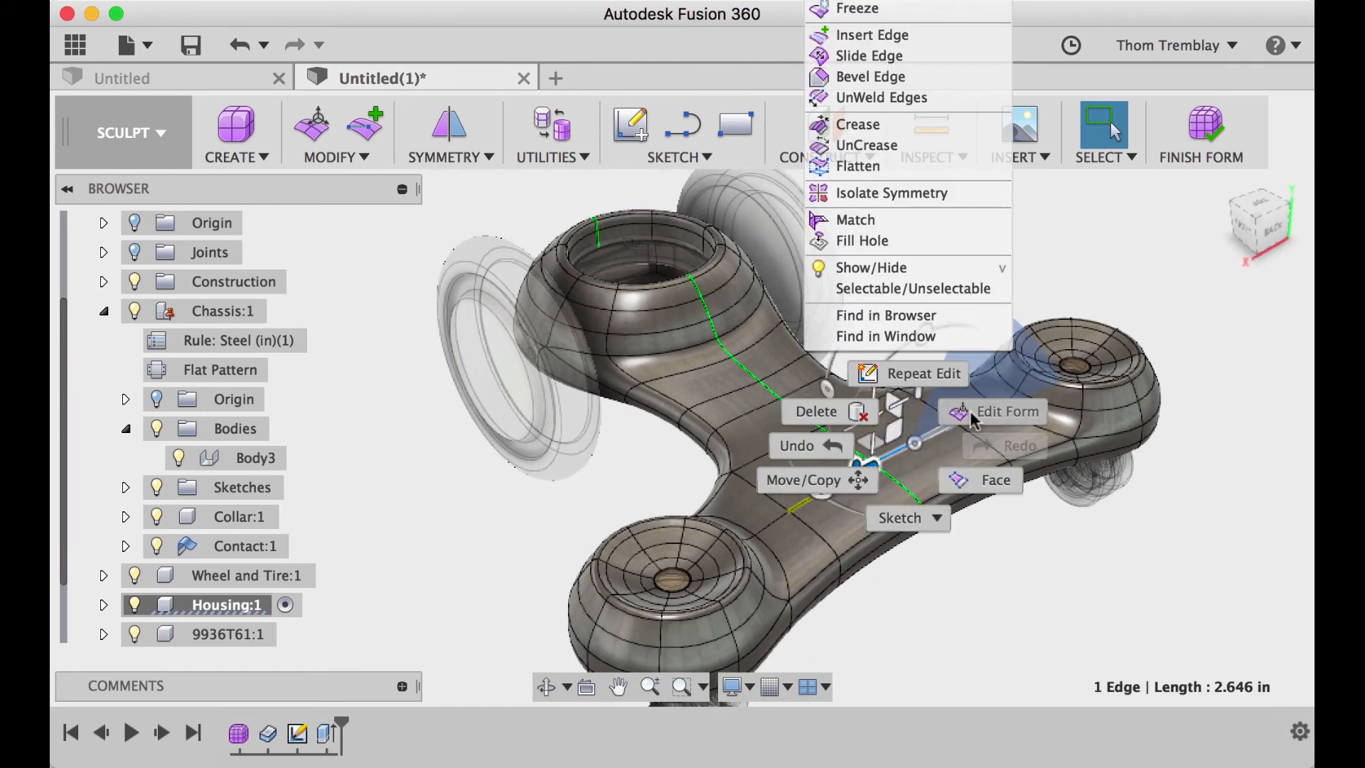
left_click(960, 425)
left_click_drag(919, 416, 913, 367)
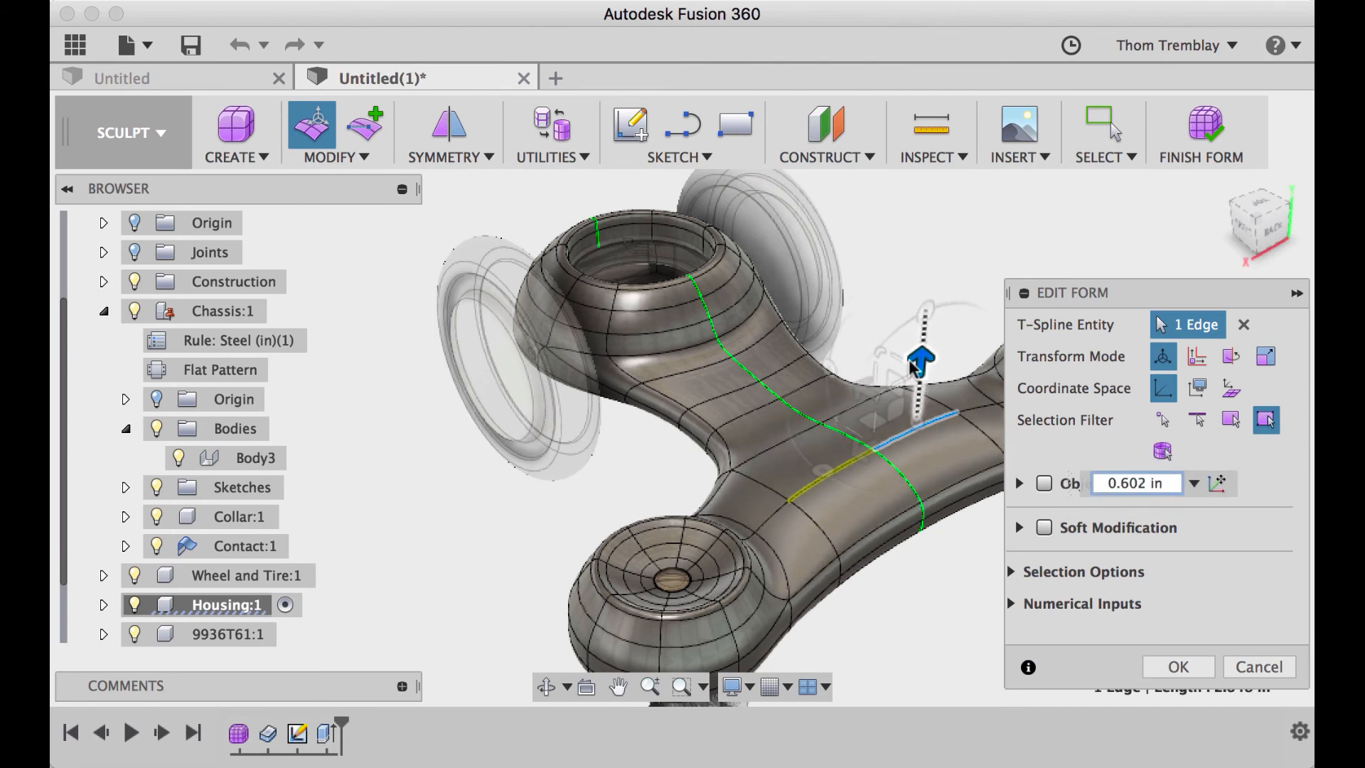
right_click(864, 305)
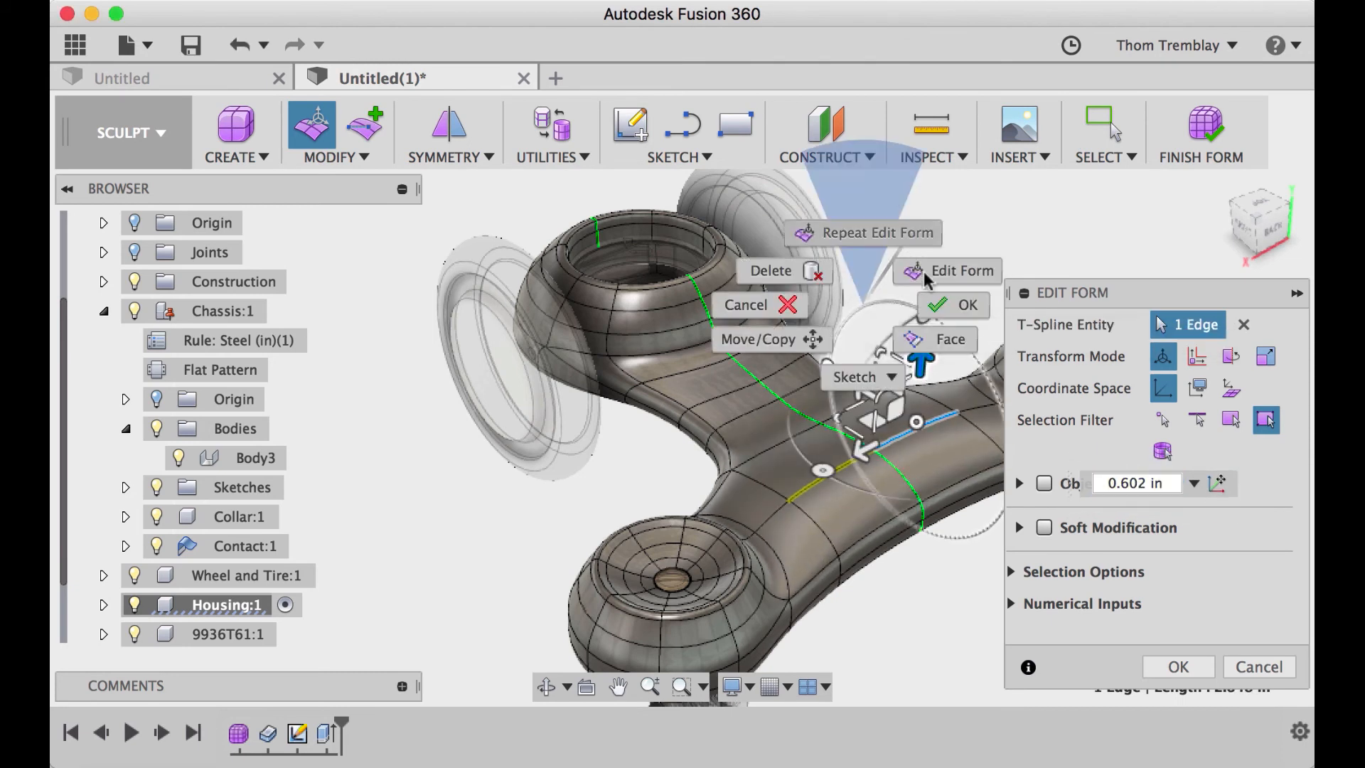
left_click(938, 307)
Step: Delete the edge loop around the housing's narrow neck behind the large round opening, and finish the form
double_click(777, 370)
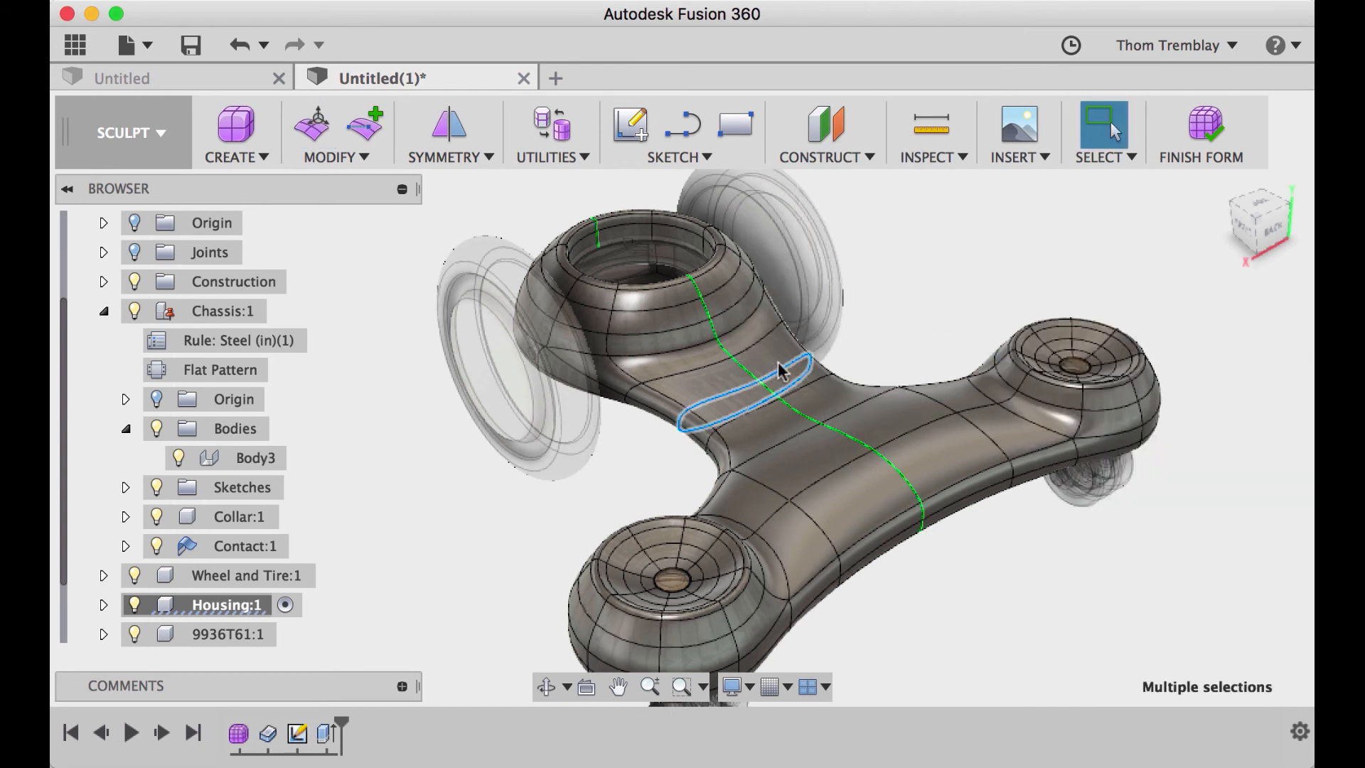
right_click(908, 307)
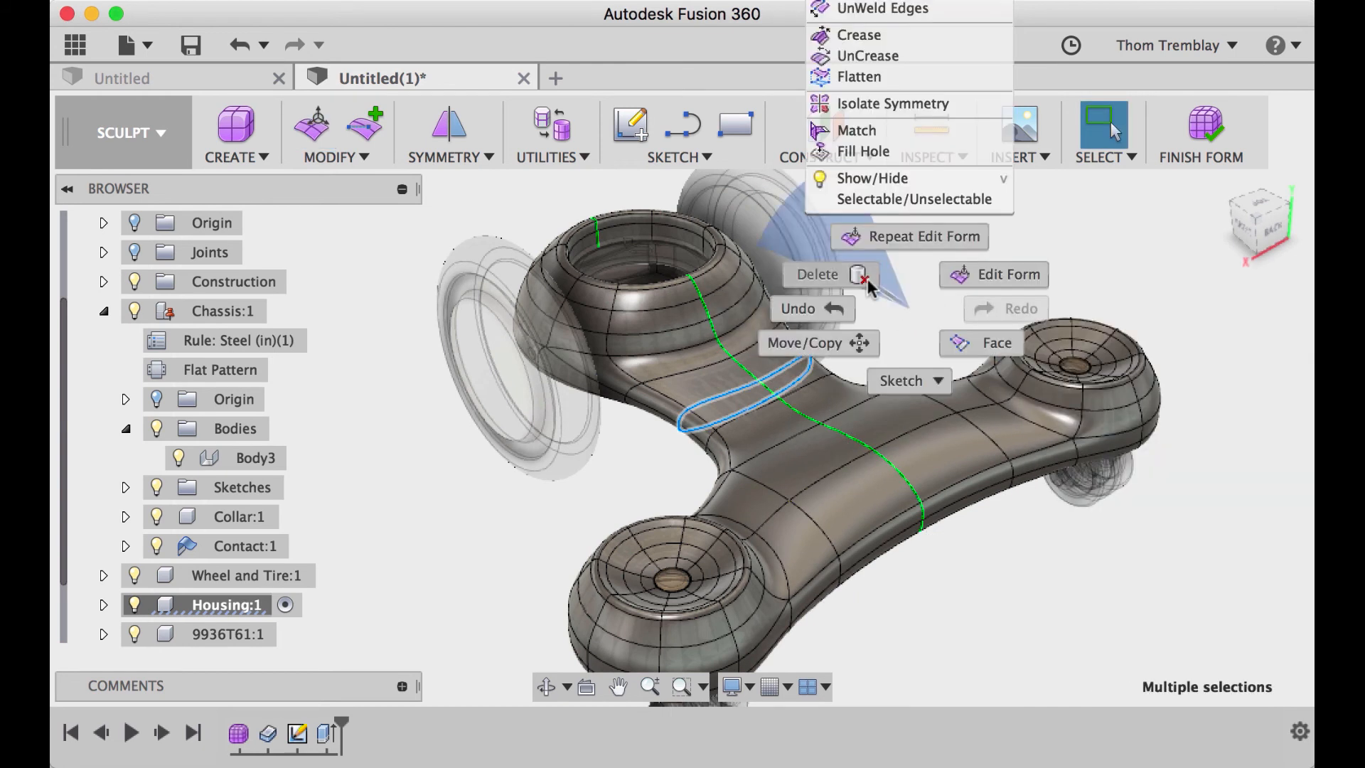
left_click(867, 280)
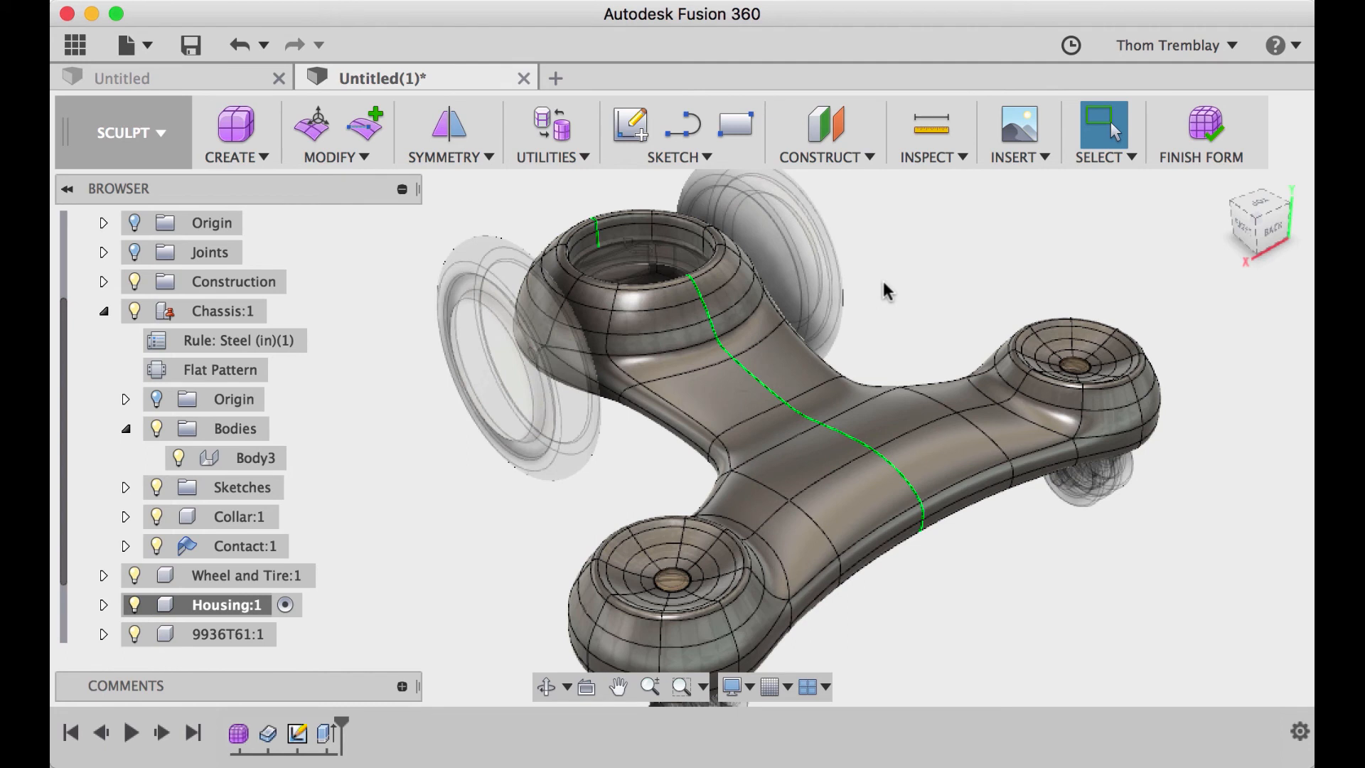
left_click(1208, 141)
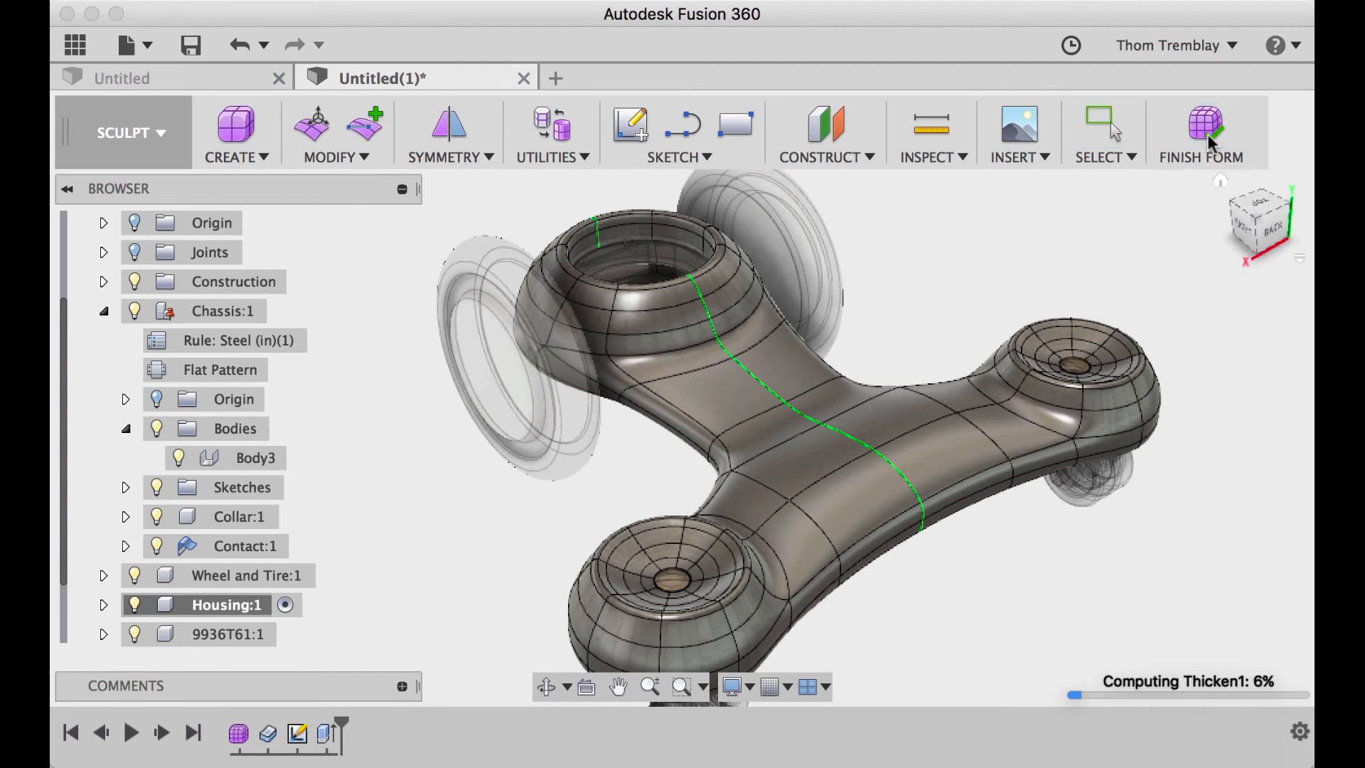
middle_click_drag(1119, 419, 1168, 538, "shift")
scroll(1174, 535, "down", 3)
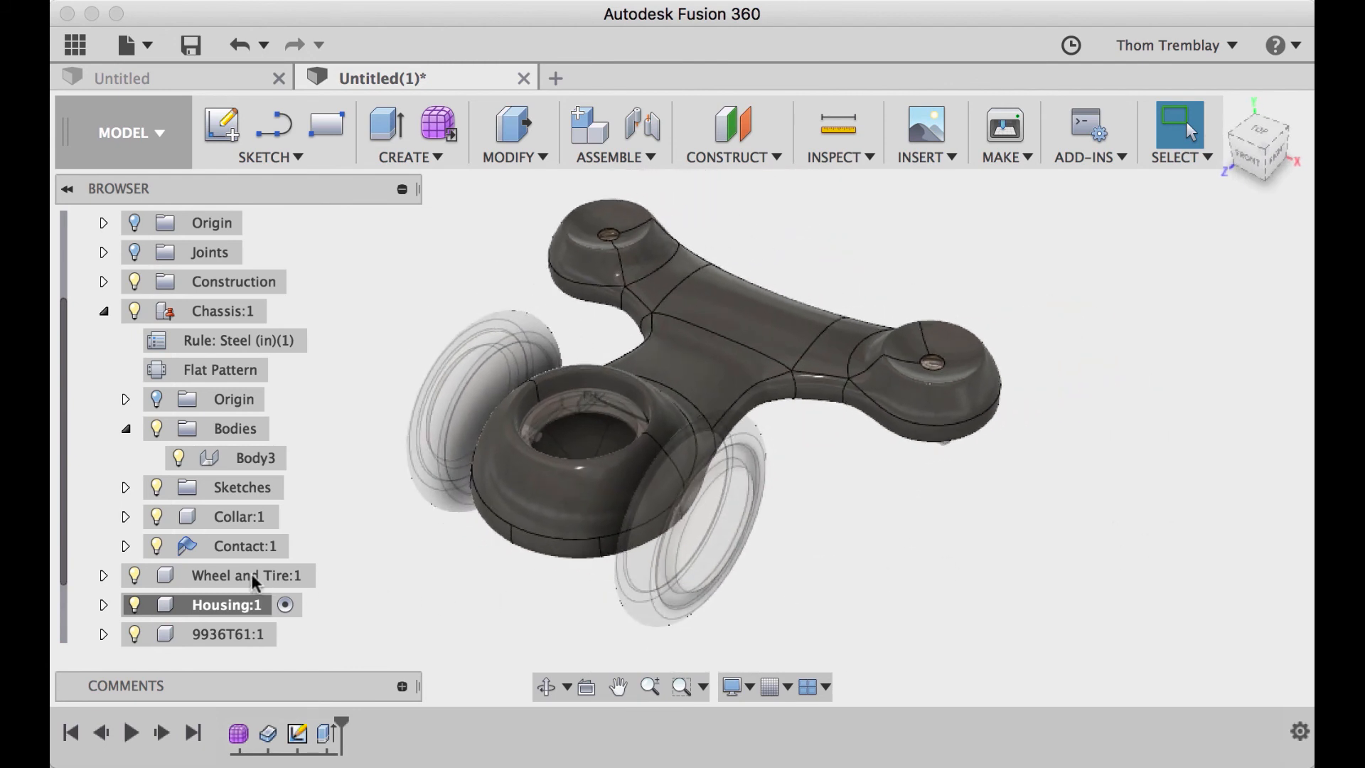
Step: Copy the part number 9936T61 from the first caster component's name, leaving the name unchanged
left_click(237, 636)
scroll(237, 640, "down", 2)
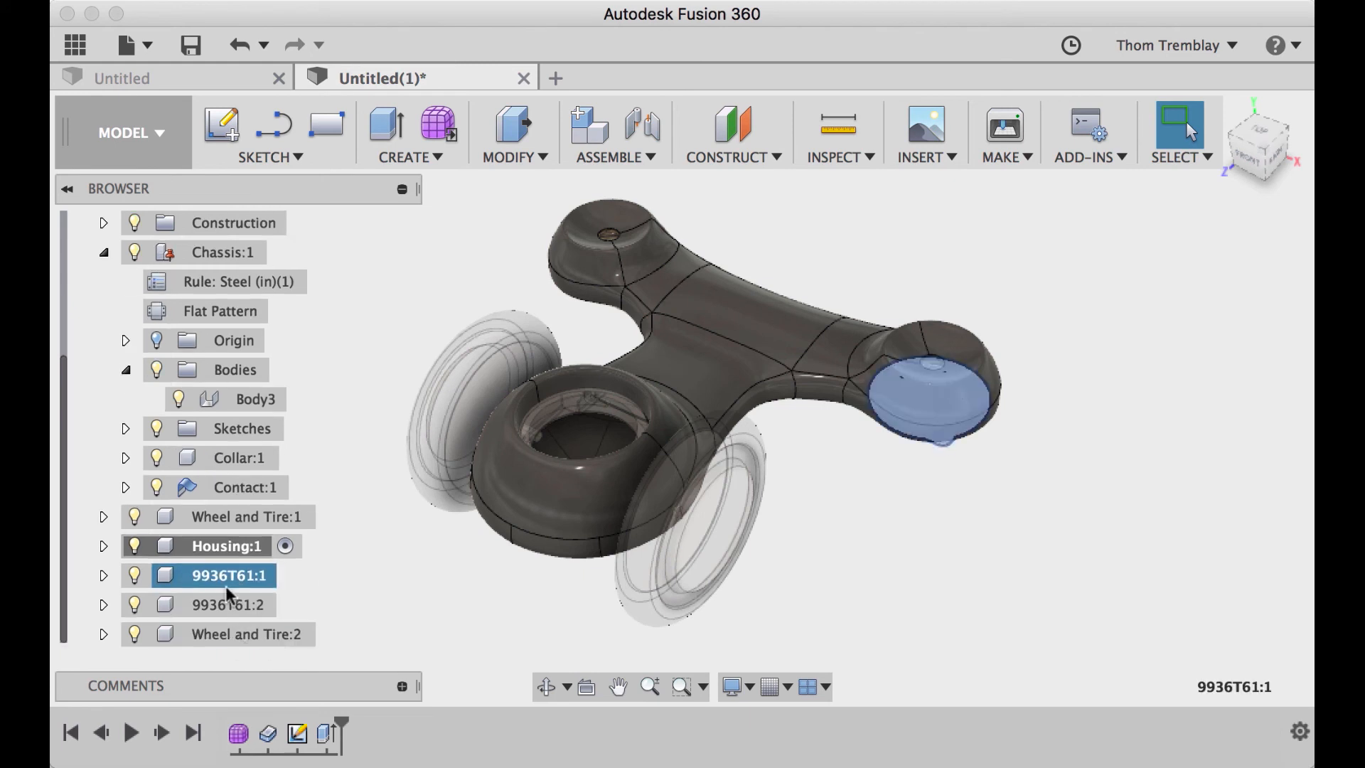
double_click(220, 573)
key("super+c")
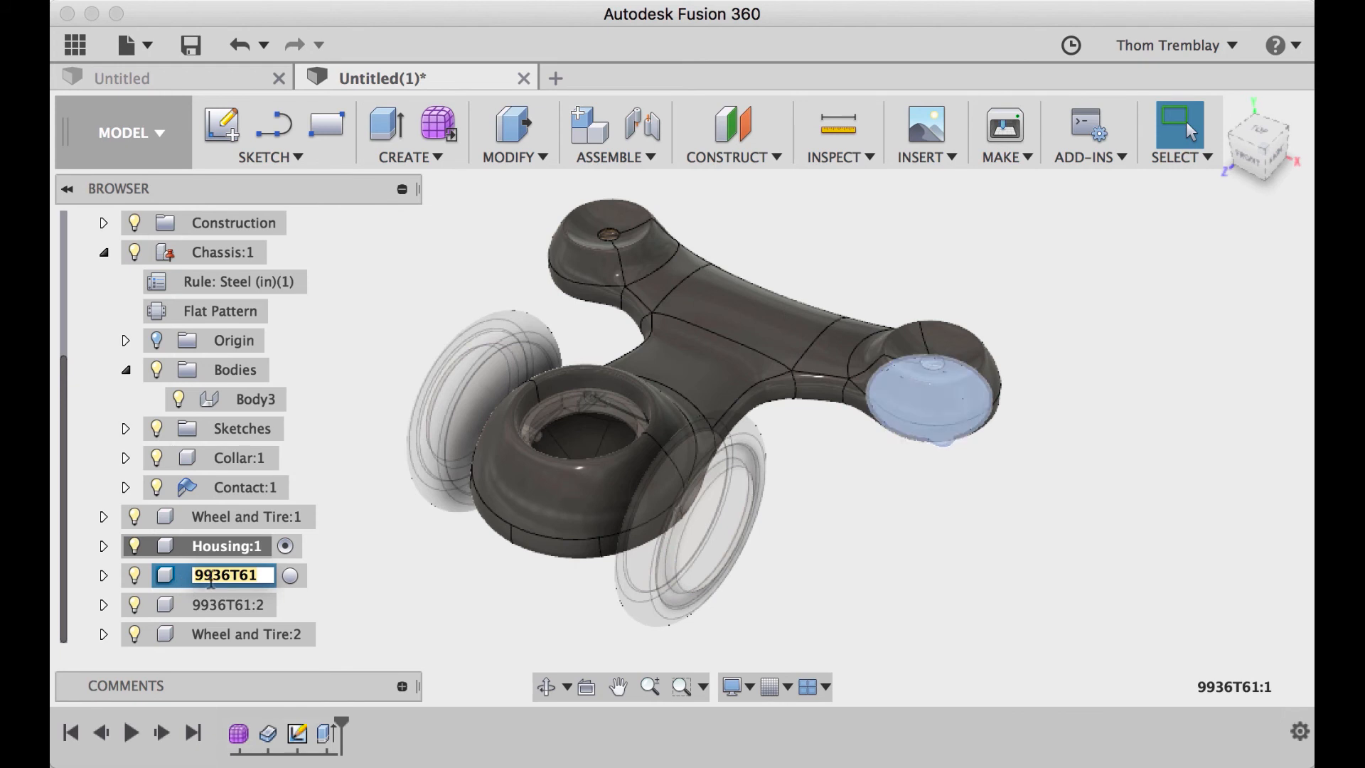
left_click(858, 221)
Step: Open the McMaster-Carr component catalog and search for part 9936T61
left_click(927, 158)
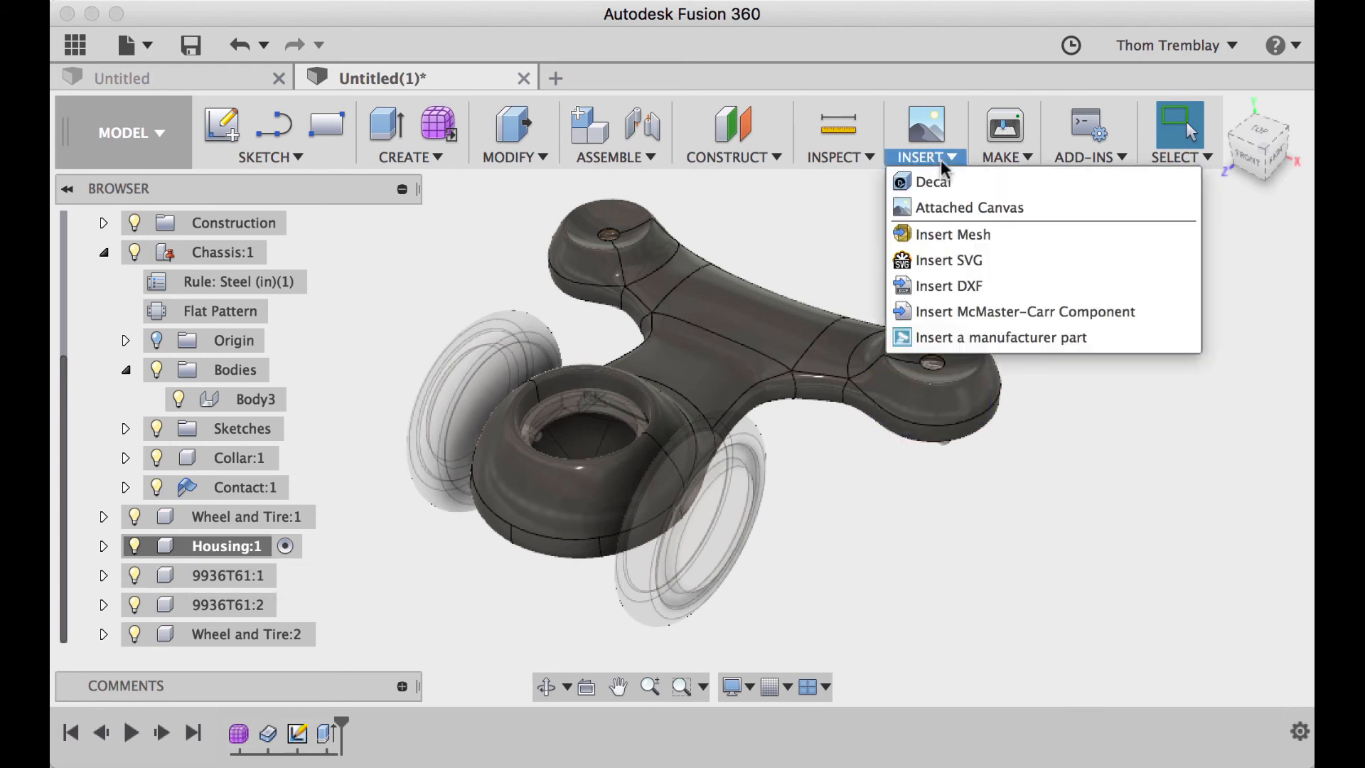
left_click(962, 312)
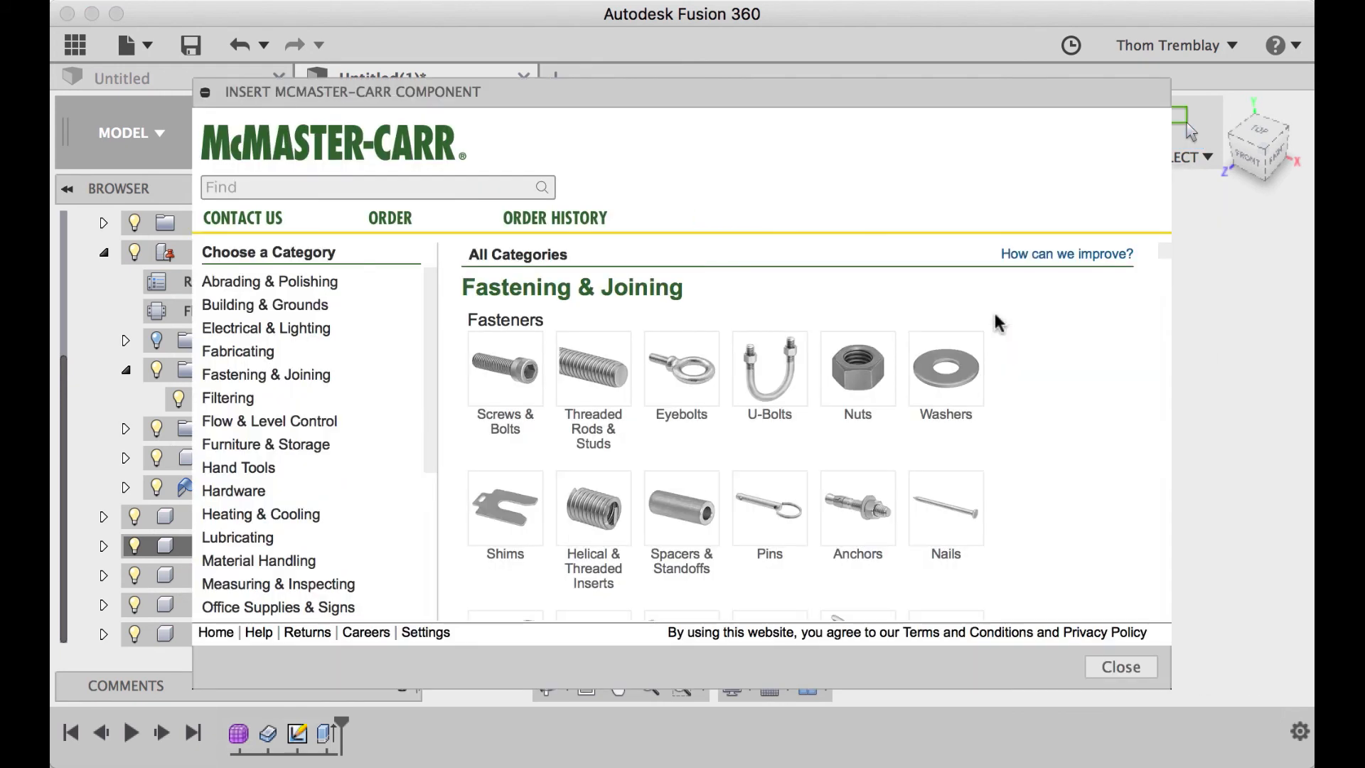
left_click(475, 188)
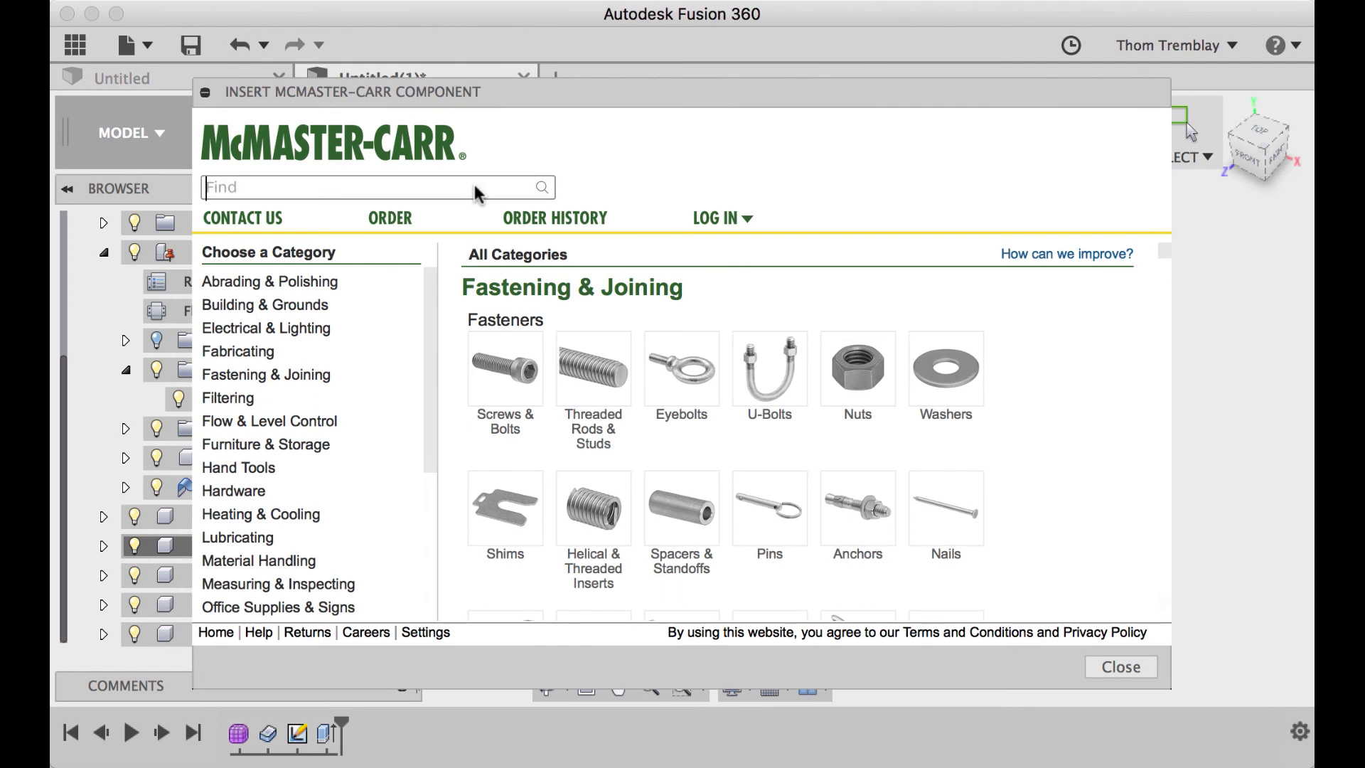
key("super+v")
left_click(541, 188)
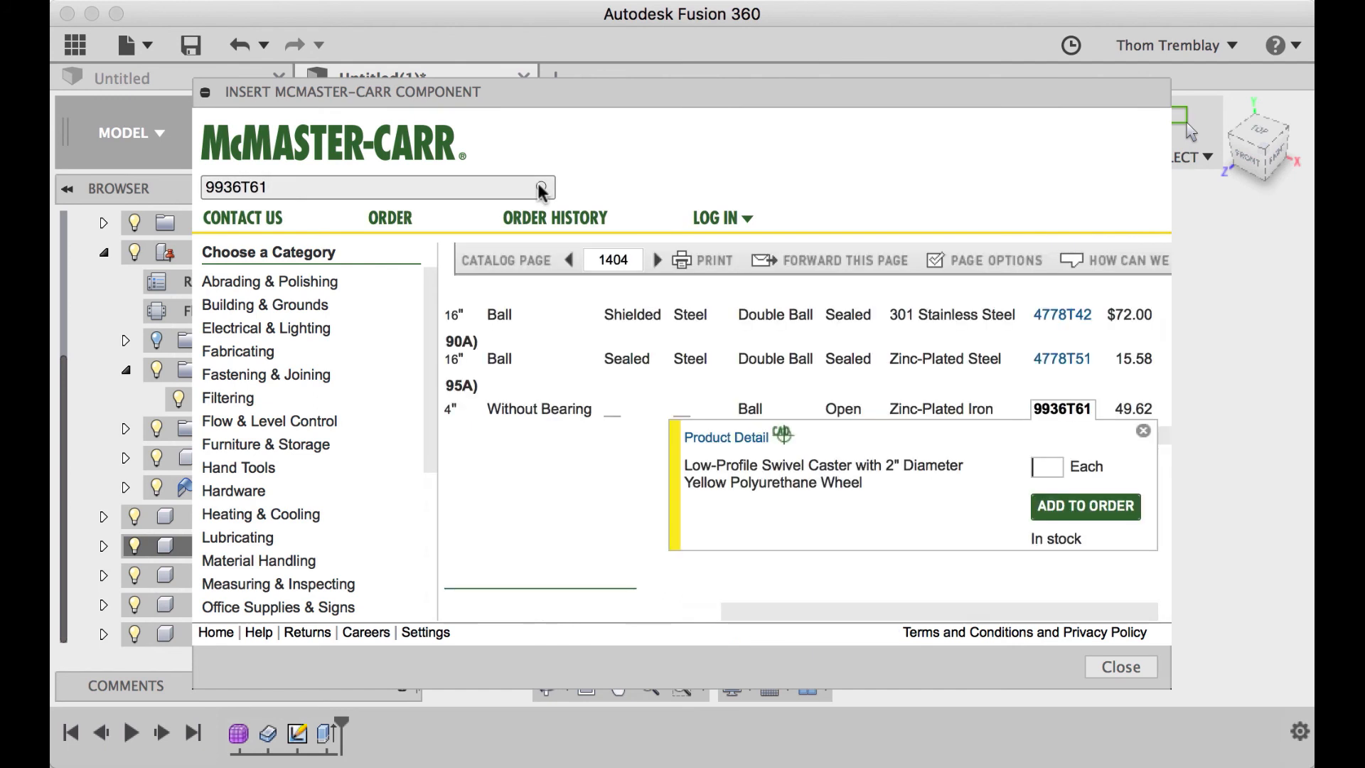
Step: Review the 9936T61 caster's specifications in the catalog table, and open its product detail page at the CAD download options
scroll(571, 503, "left", 6)
scroll(595, 486, "up", 3)
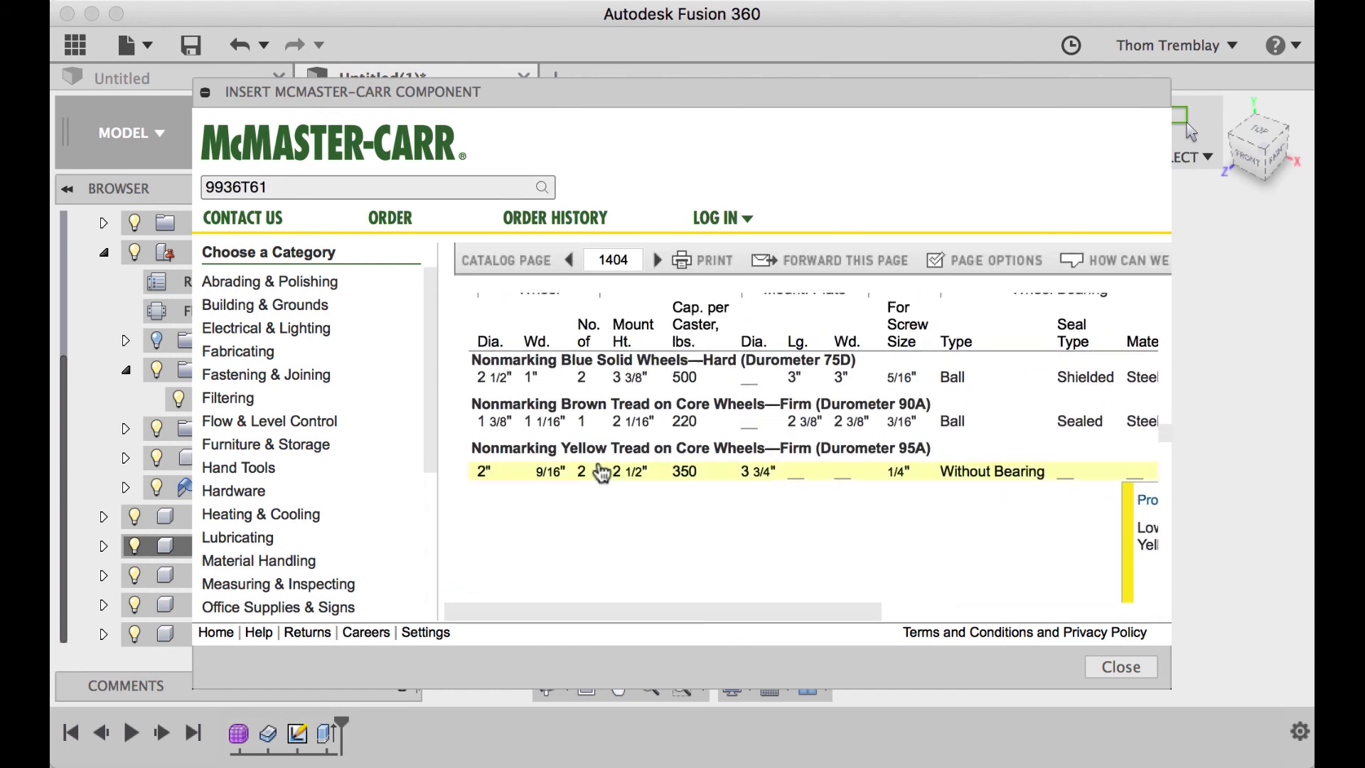
scroll(593, 453, "down", 2)
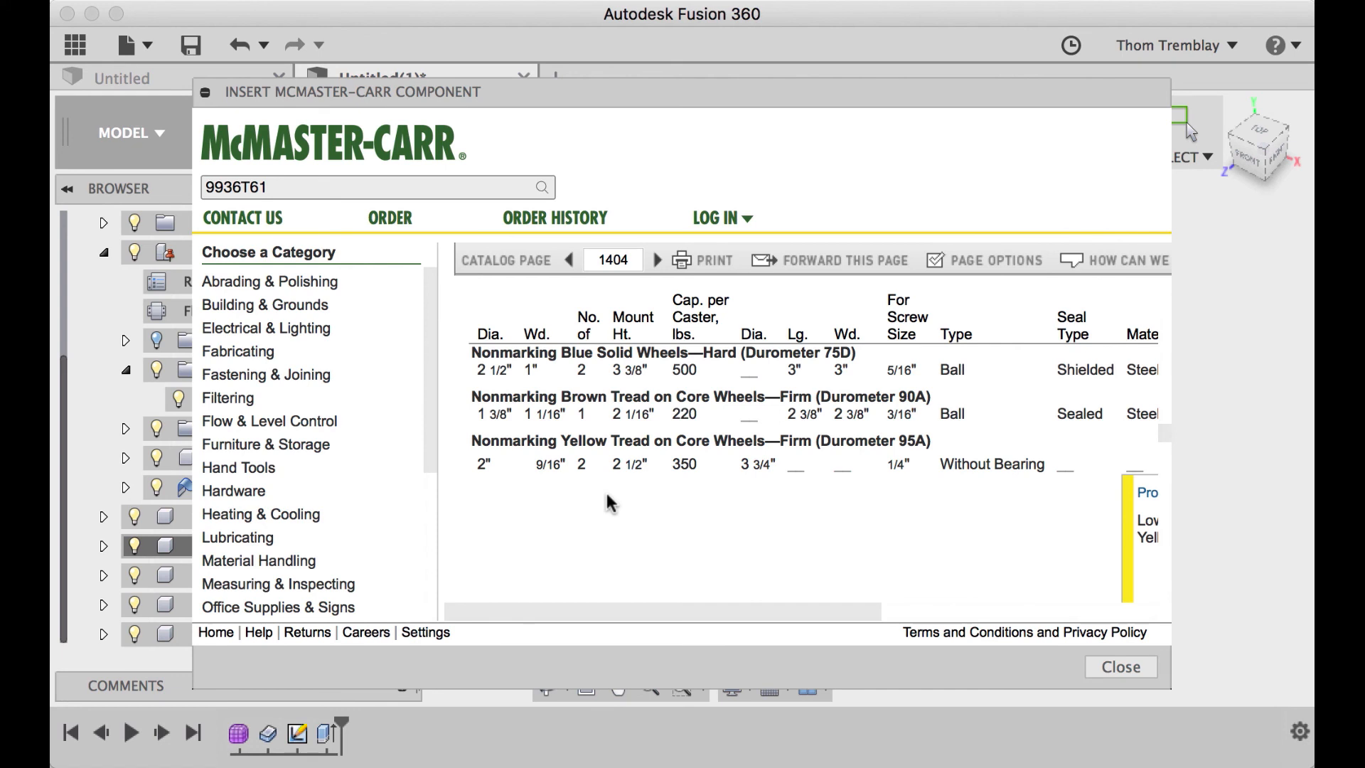
scroll(640, 527, "right", 6)
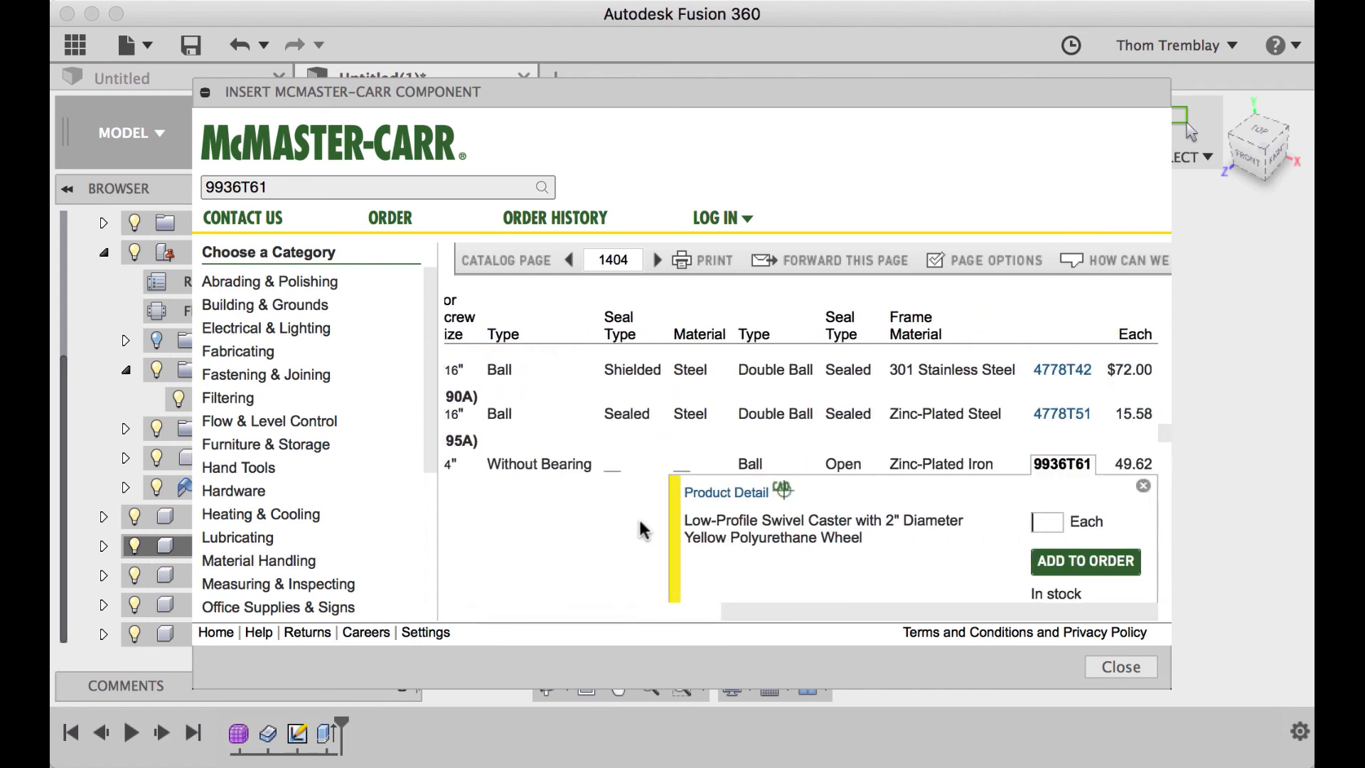
left_click(730, 493)
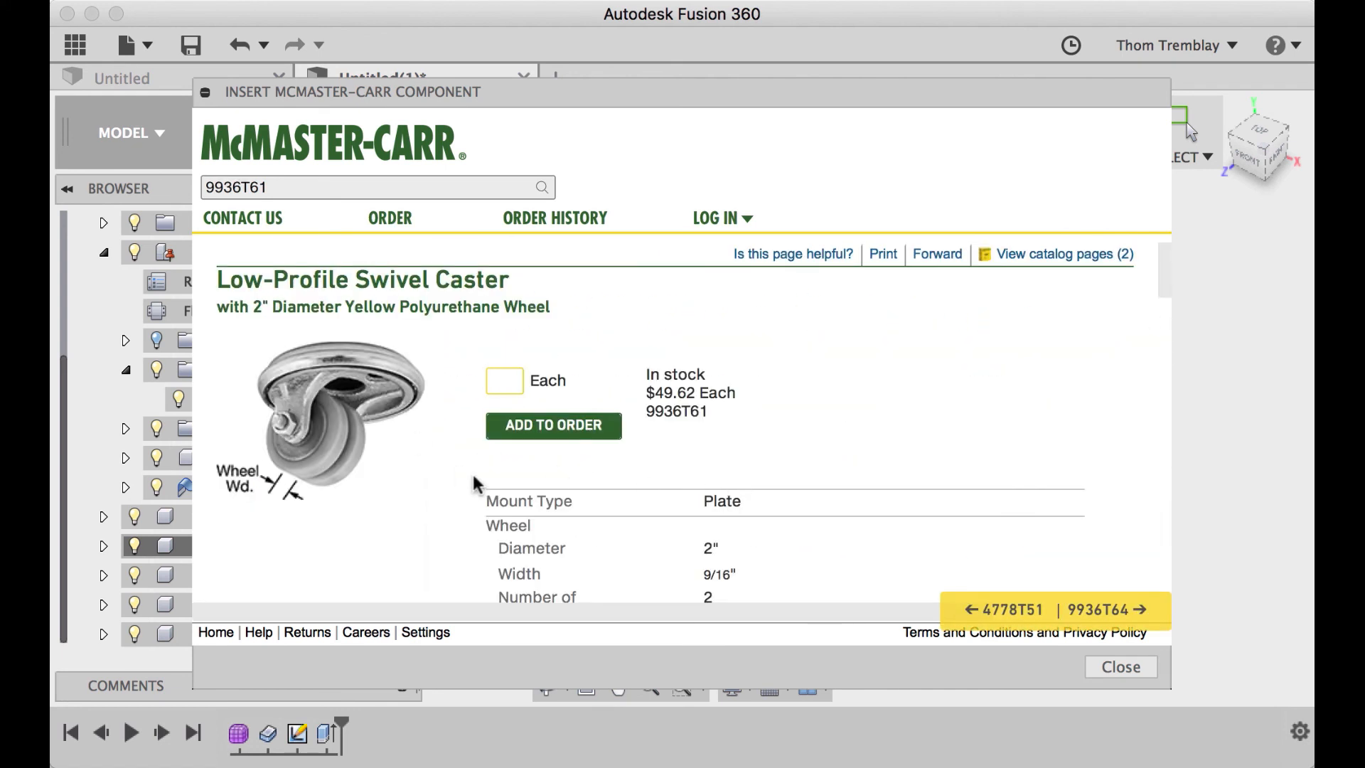
scroll(473, 478, "down", 10)
scroll(490, 487, "down", 10)
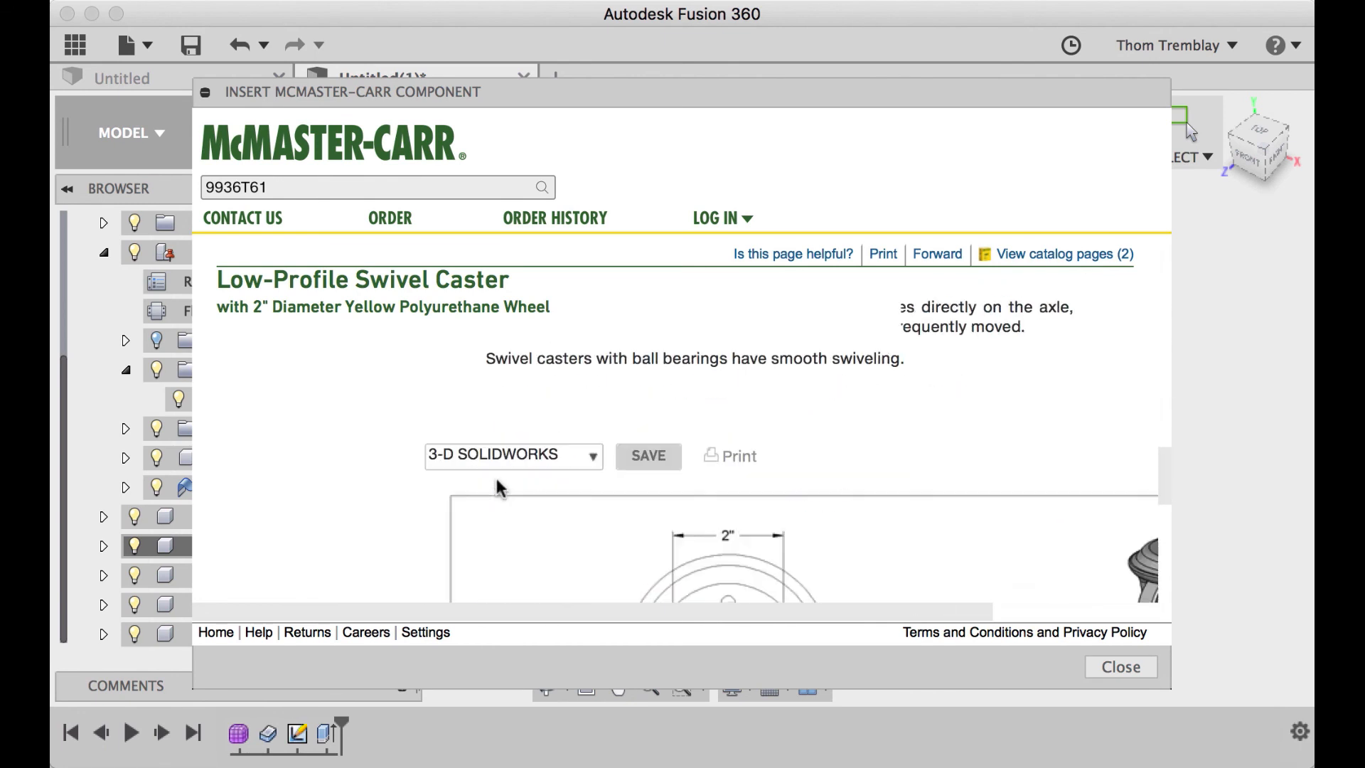
Step: Choose the 3-D STEP model format for the caster, look over its product page, and close the McMaster-Carr catalog without inserting it
left_click(567, 458)
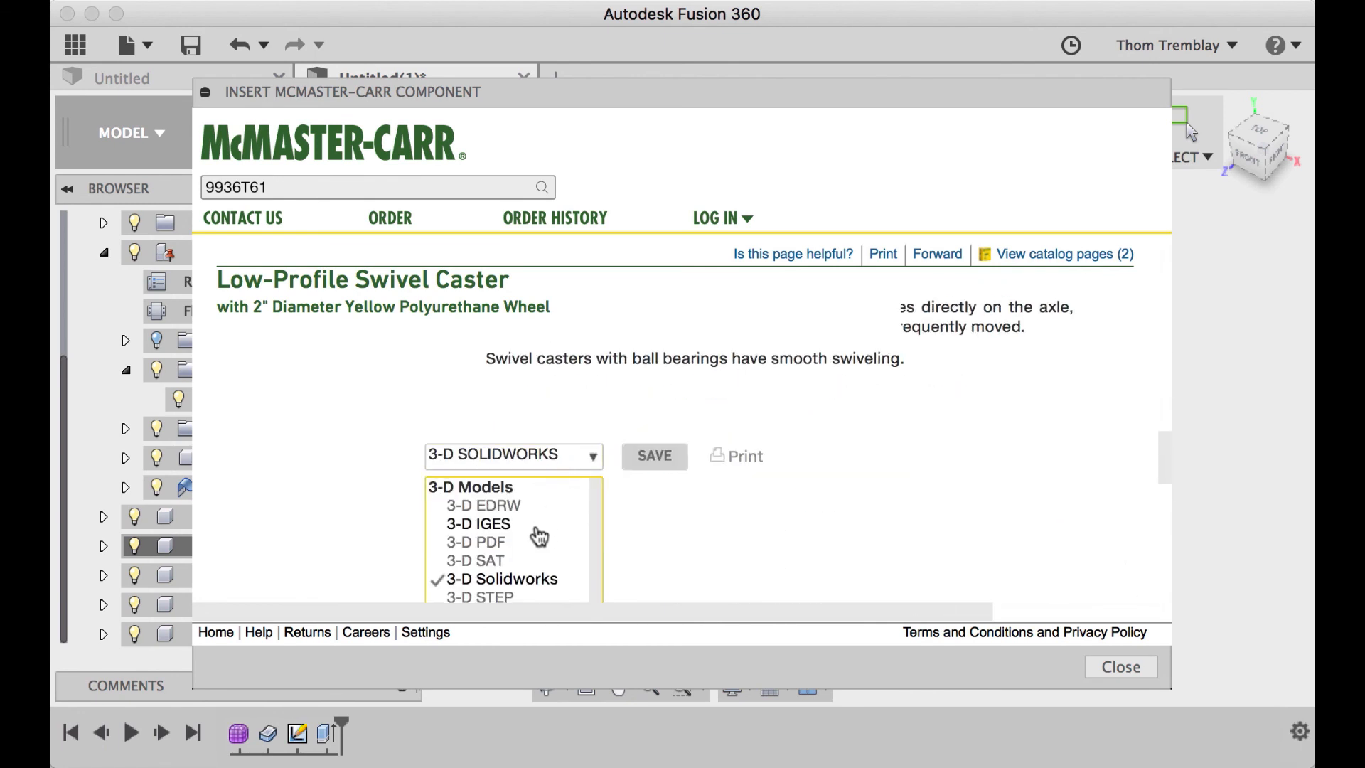
left_click(509, 597)
scroll(650, 475, "down", 3)
scroll(782, 512, "down", 2)
scroll(813, 519, "up", 2)
scroll(818, 505, "down", 6)
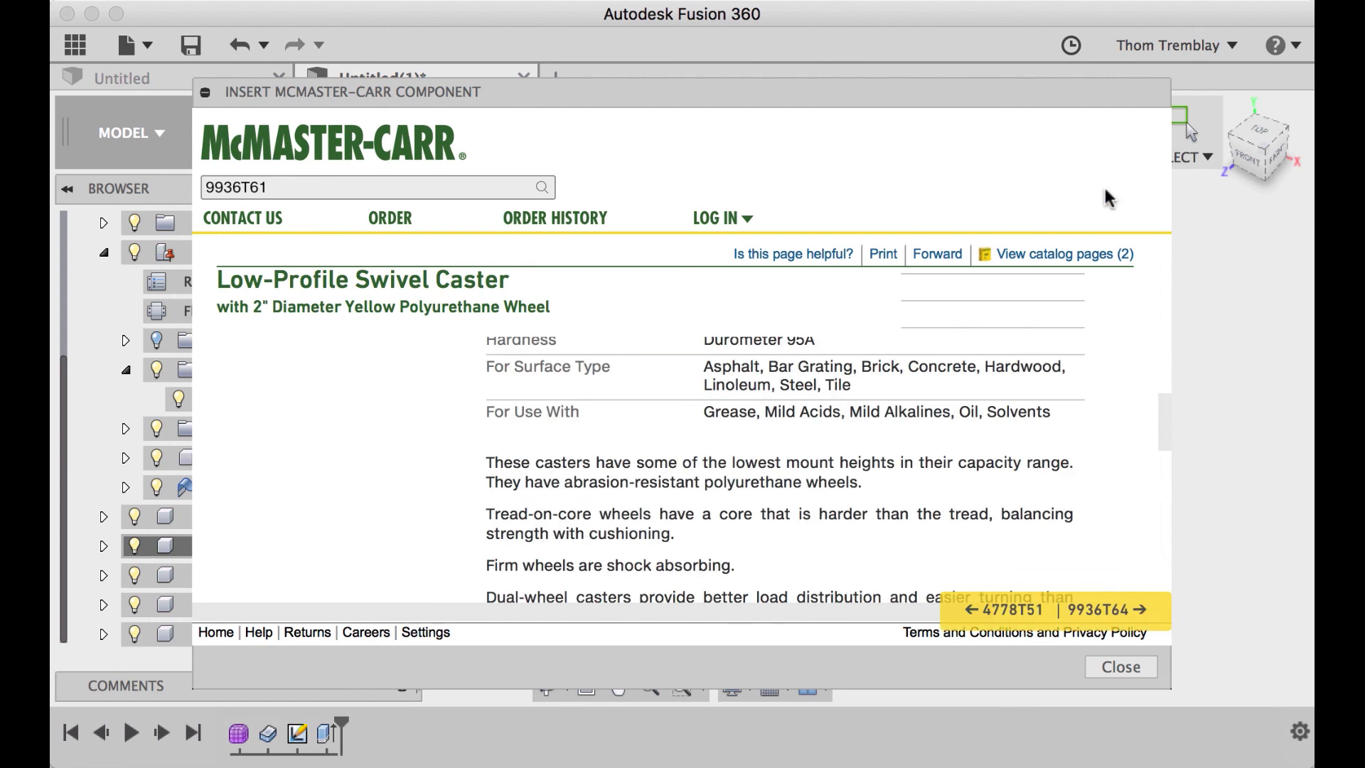
left_click(1138, 667)
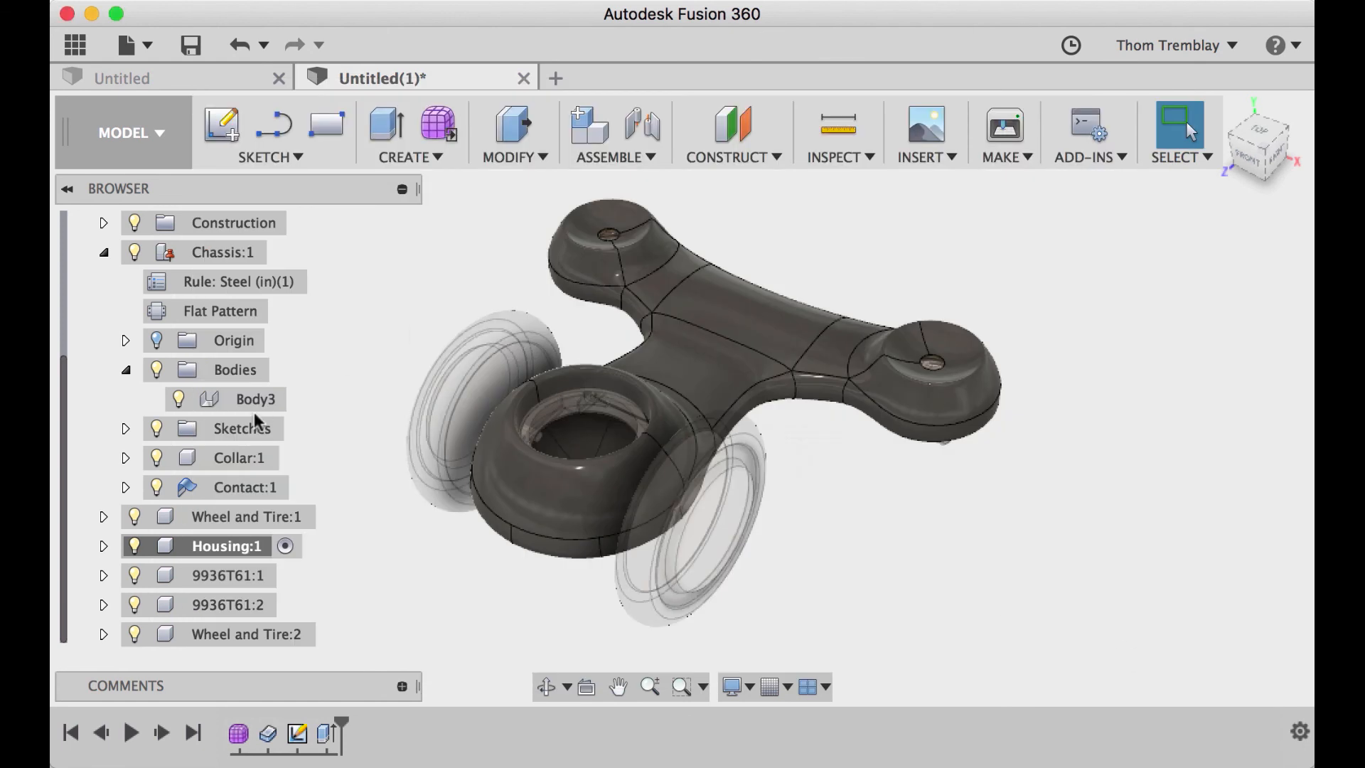
Step: Activate the top-level Untitled(1) component to return to the full robot assembly
scroll(259, 341, "up", 3)
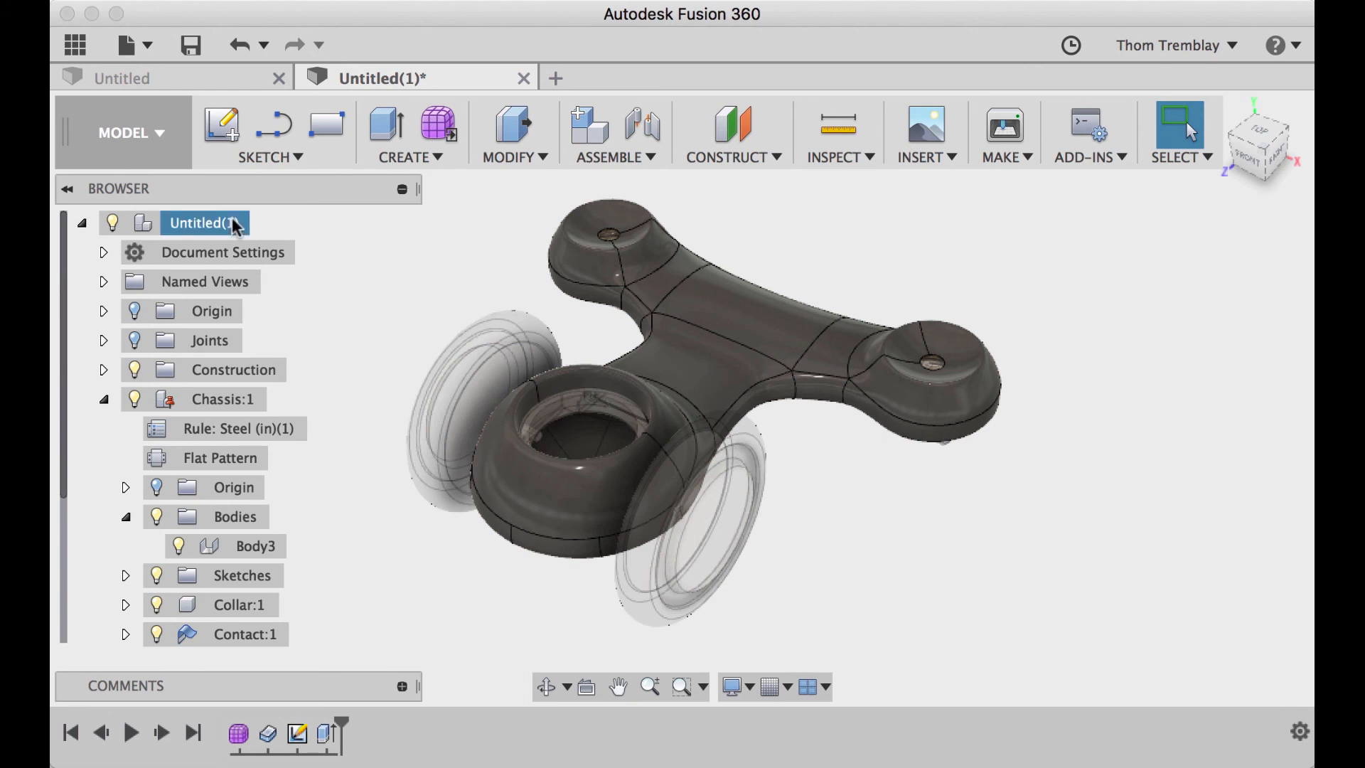
right_click(232, 221)
left_click(255, 230)
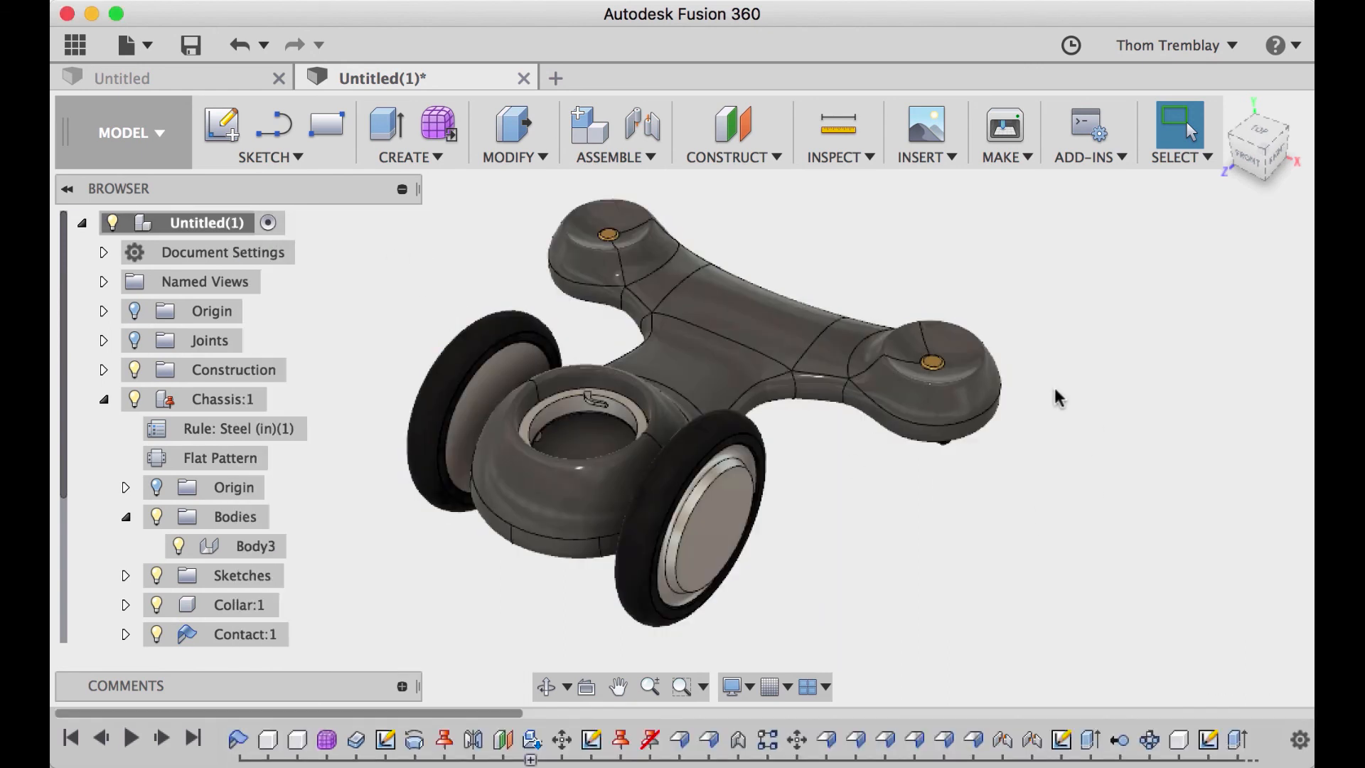
Step: Try Paint - Enamel Glossy (Red) on the housing, replace it with the glossy off-white appearance already in the design, and close the appearance settings
key("a")
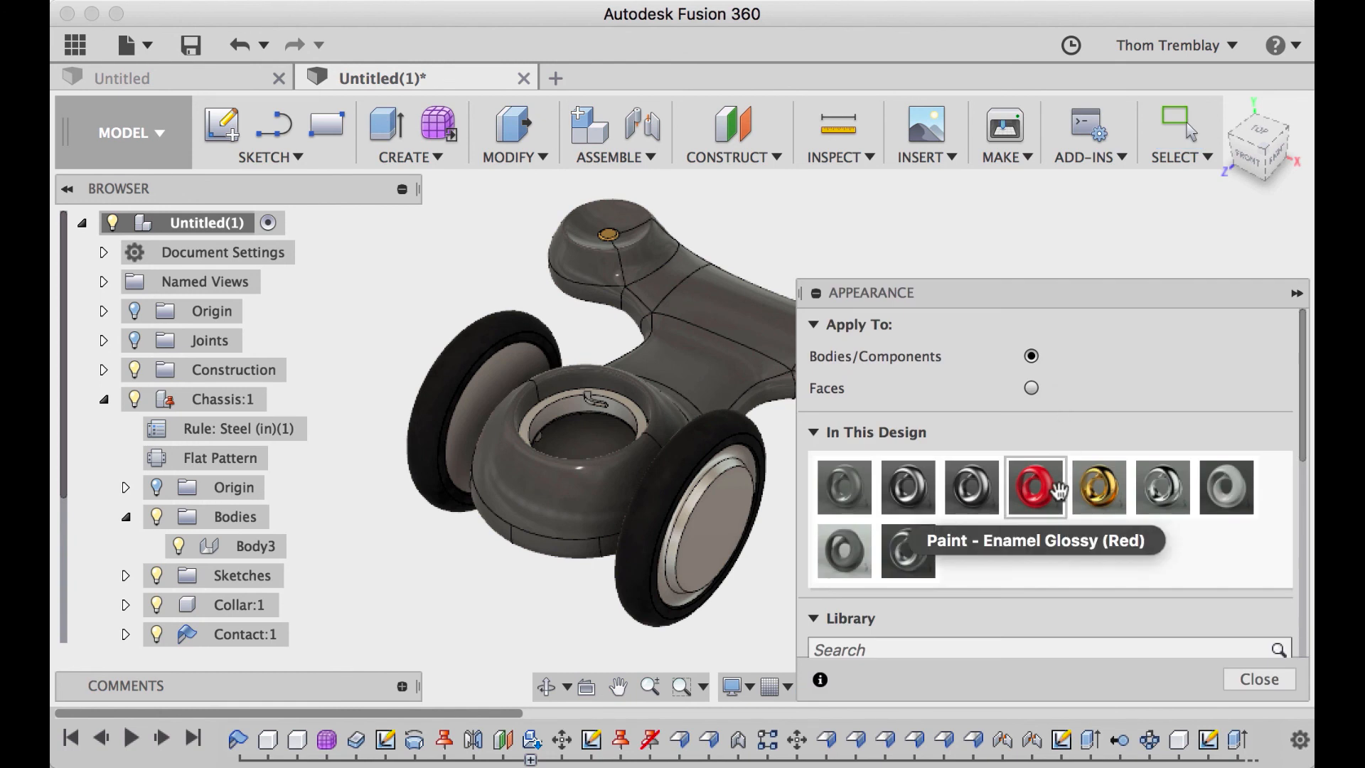
left_click_drag(1037, 497, 722, 368)
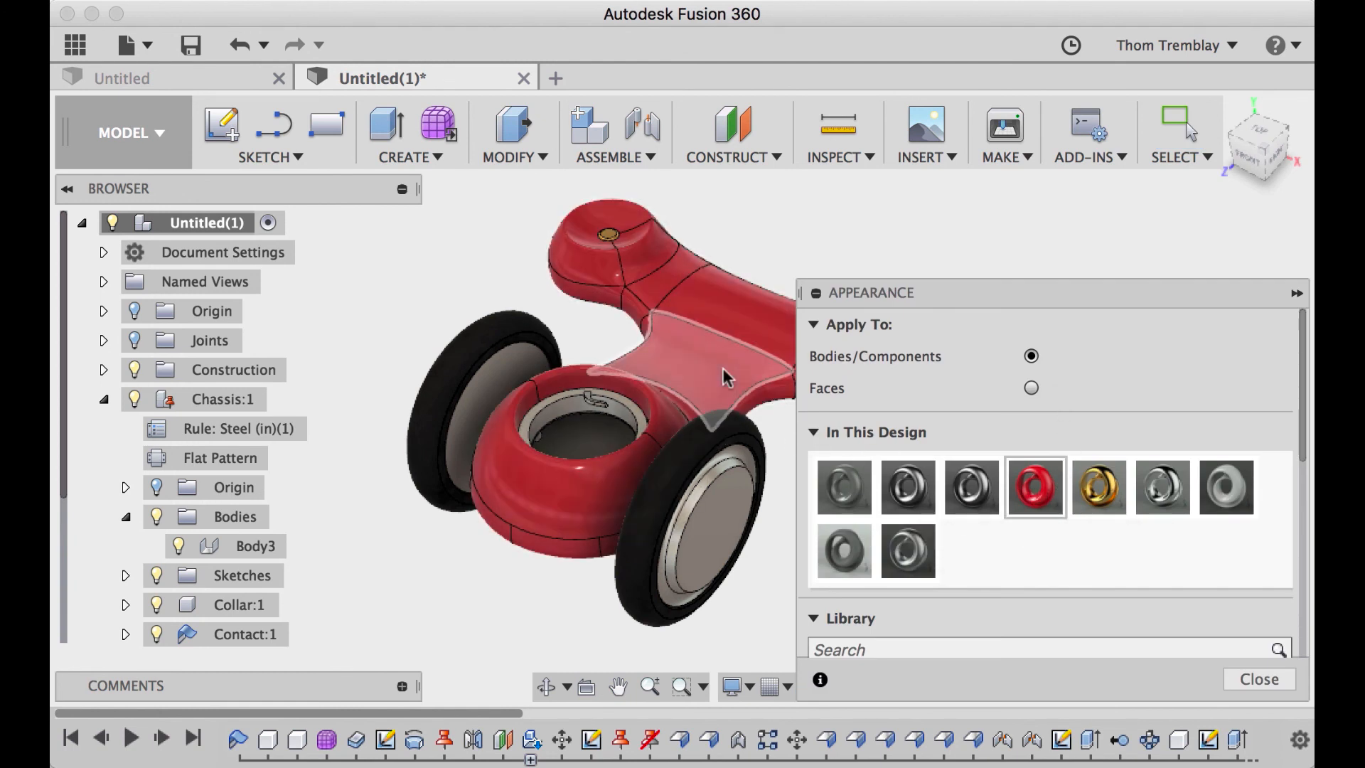
left_click_drag(1228, 492, 698, 345)
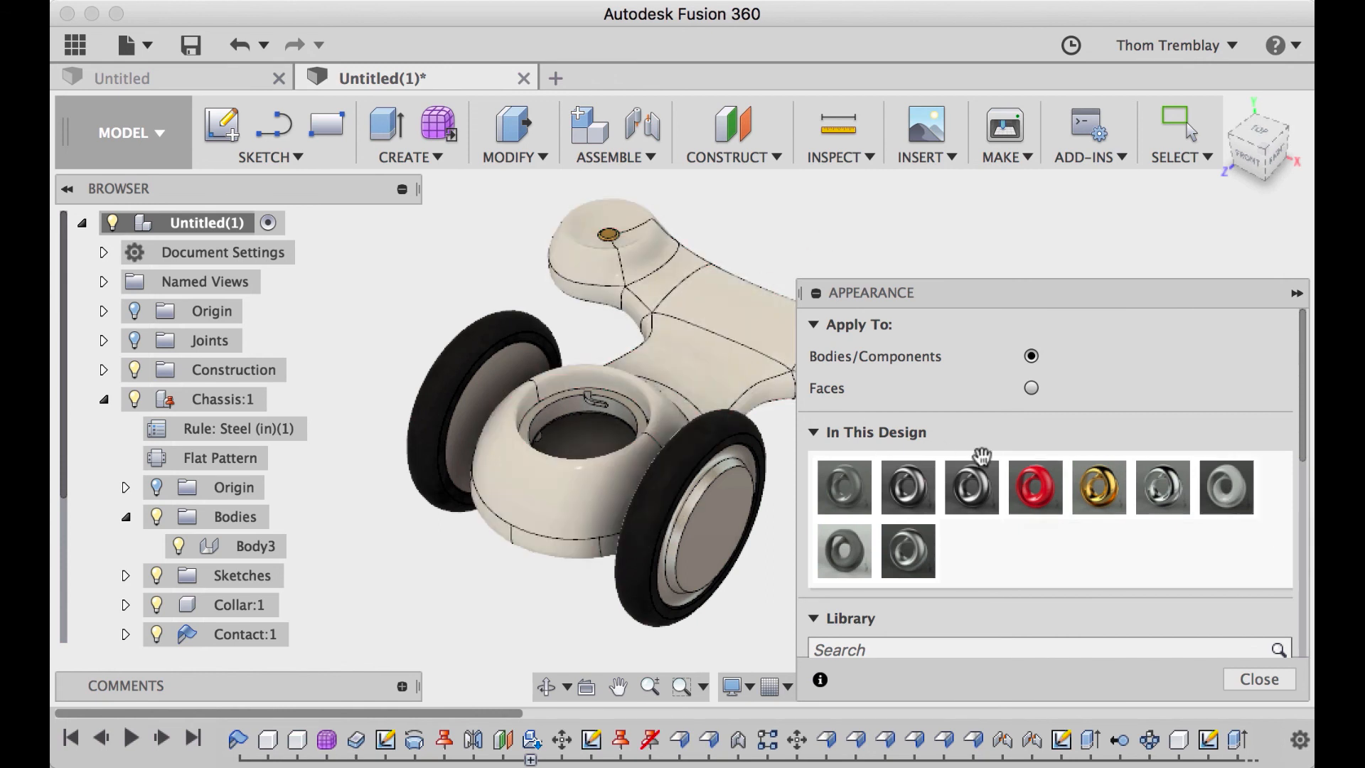
left_click(1251, 679)
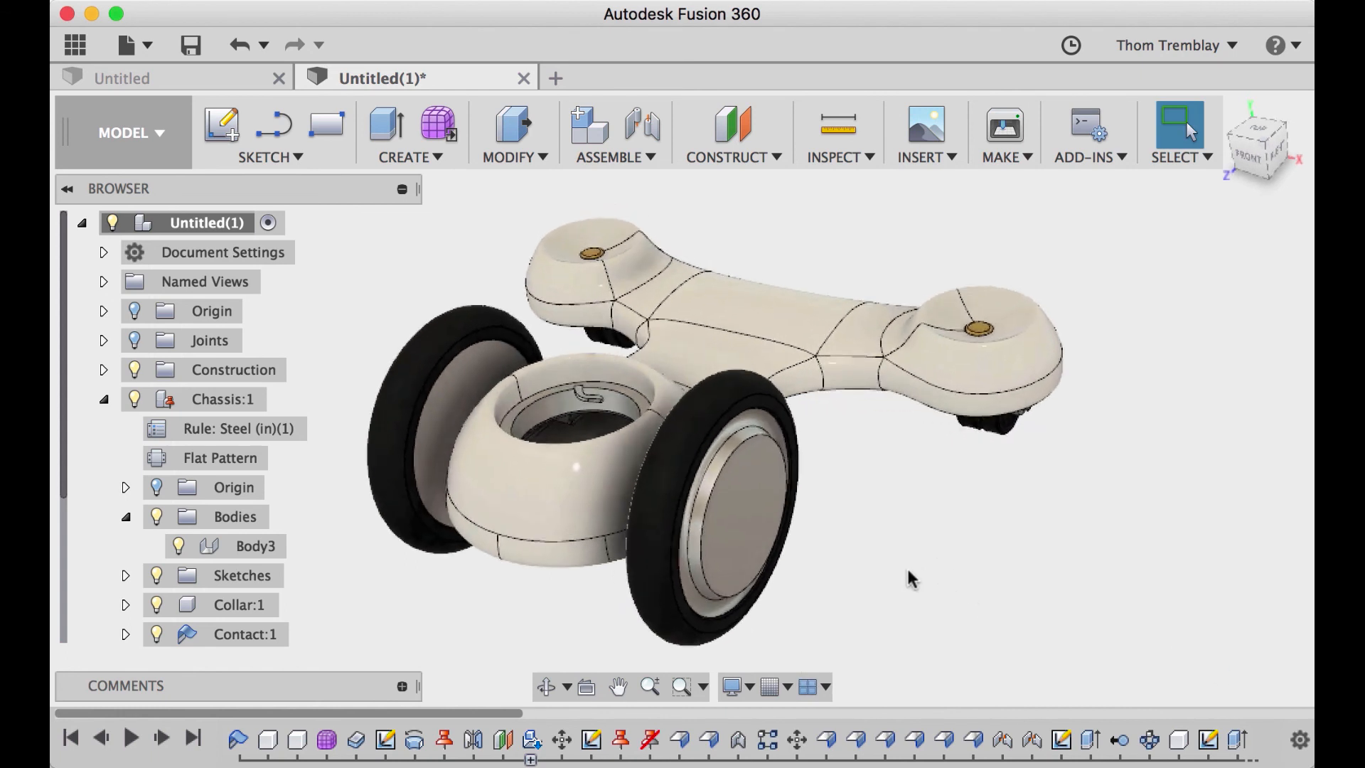
Step: Switch to the Render workspace and run an in-canvas render of the robot
left_click(142, 135)
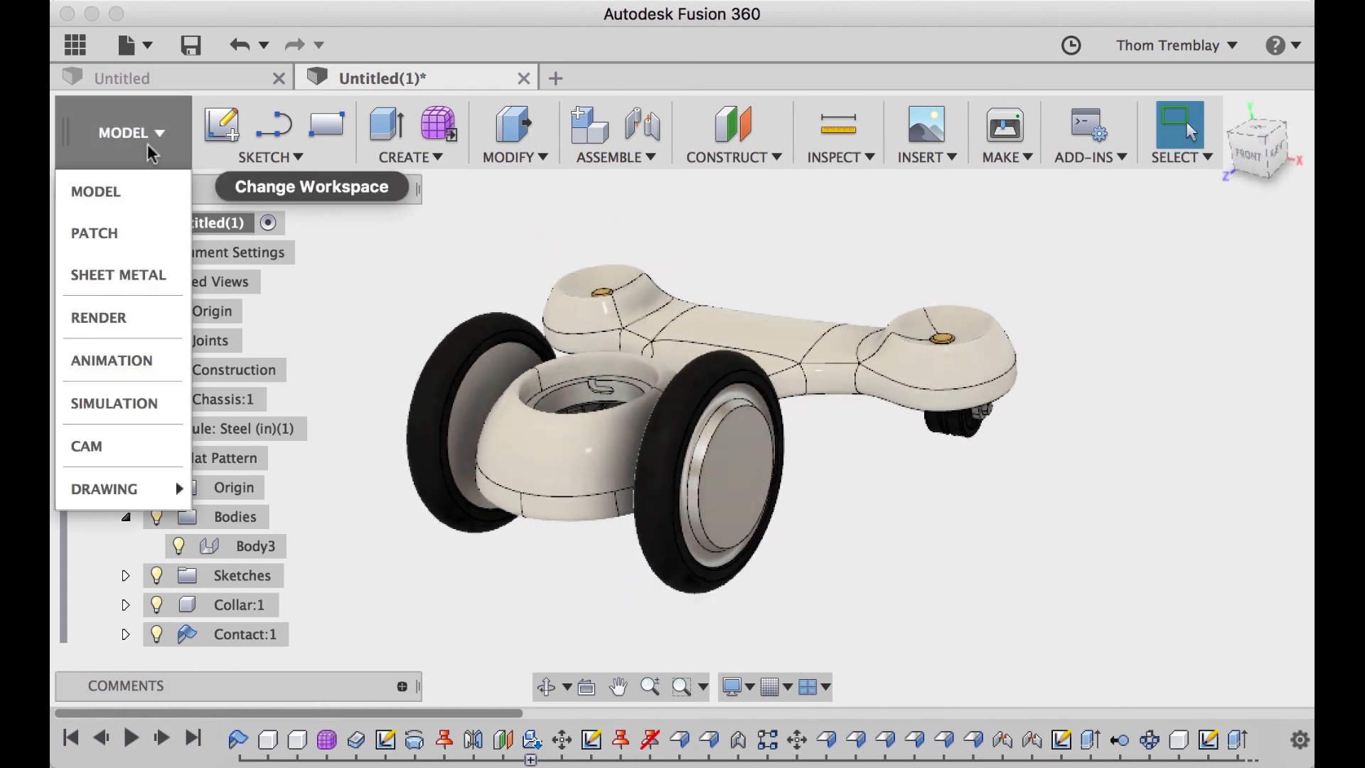
left_click(125, 317)
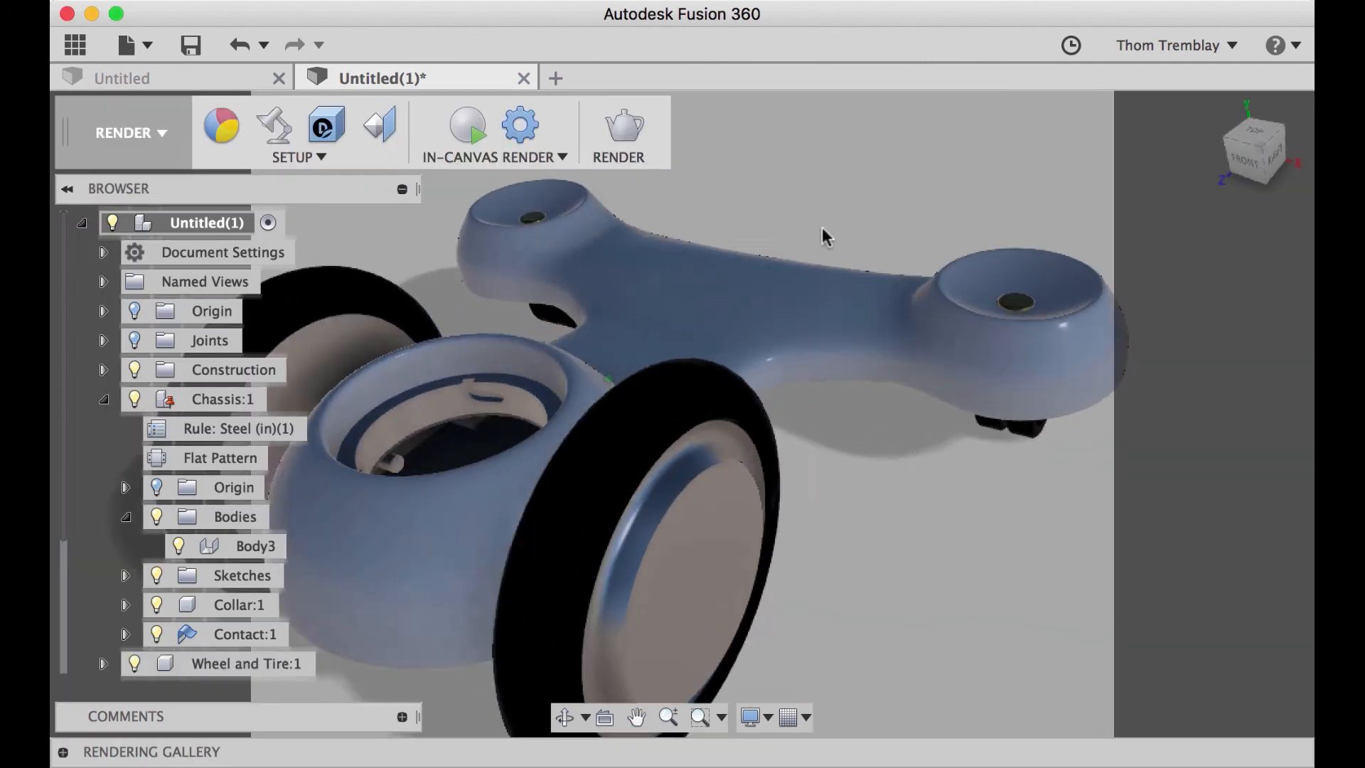
left_click(469, 132)
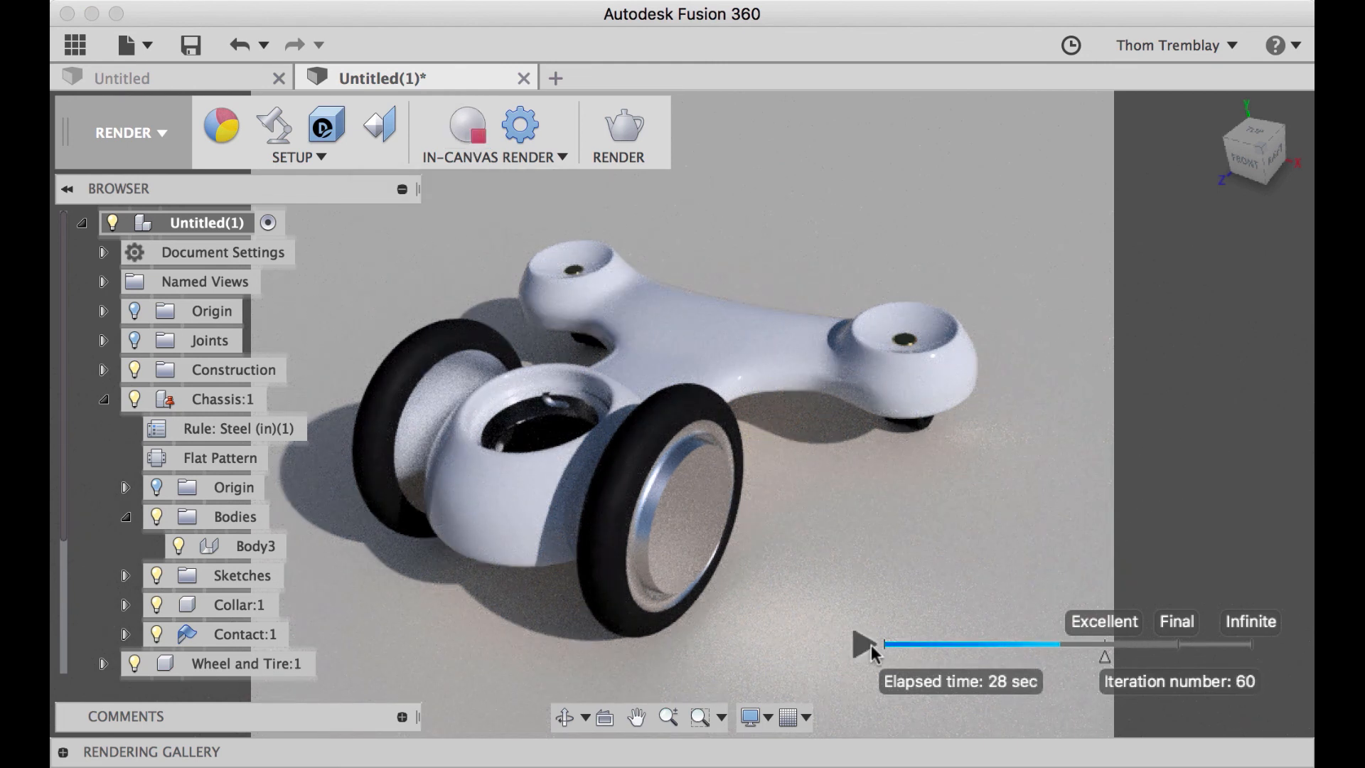
Step: Leave the render and return to the Model workspace
left_click(124, 132)
left_click(100, 190)
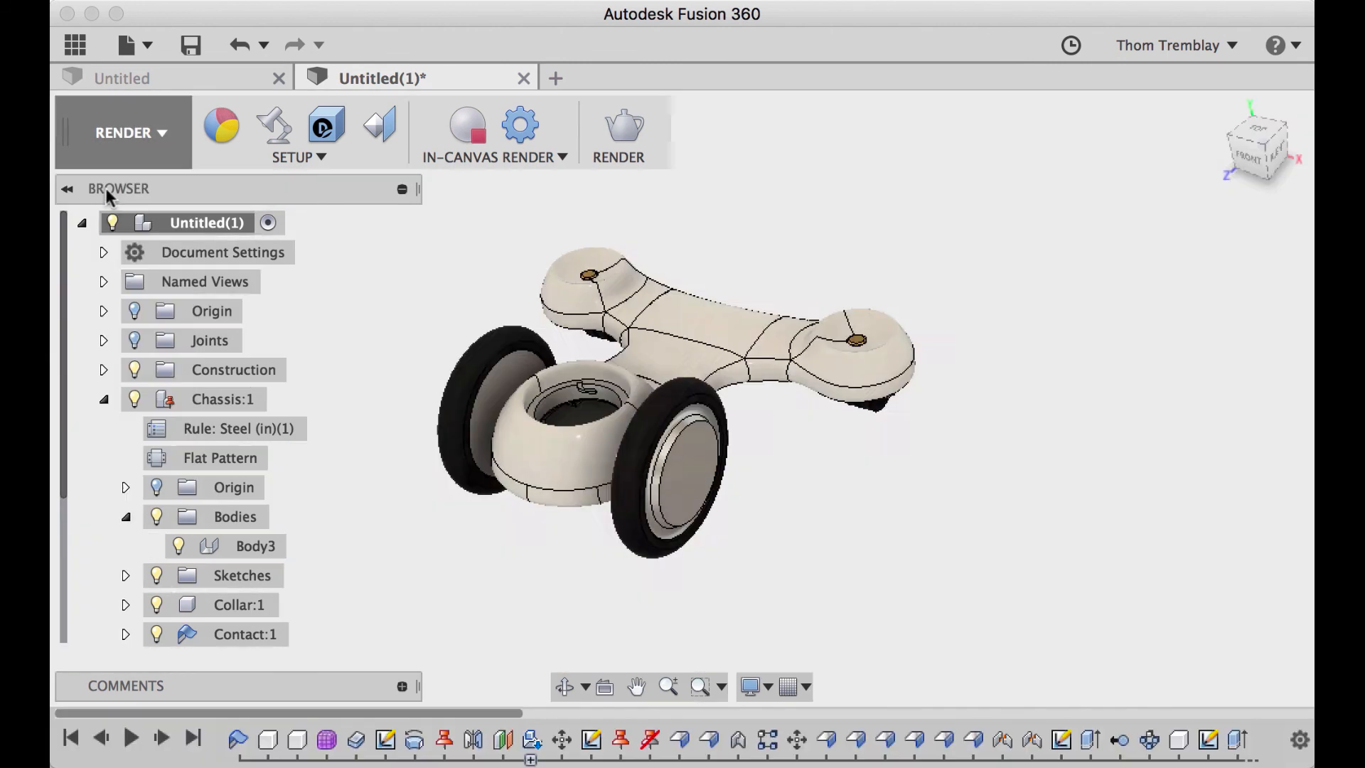